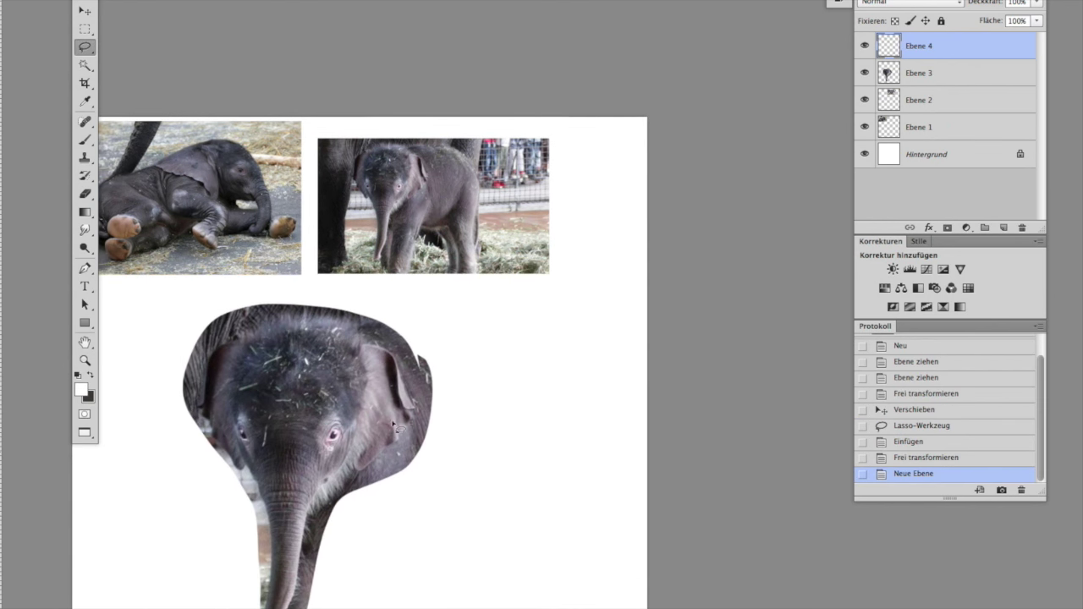
Step: Soften the head's left and top edges with white, then brush dark strokes on a new layer
{"action": "mouse_move", "coordinate": [212, 347]}
{"action": "left_mouse_down"}
{"action": "mouse_move", "coordinate": [217, 322]}
{"action": "mouse_move", "coordinate": [212, 364]}
{"action": "mouse_move", "coordinate": [234, 321]}
{"action": "mouse_move", "coordinate": [431, 381]}
{"action": "mouse_move", "coordinate": [319, 580]}
{"action": "mouse_move", "coordinate": [246, 592]}
{"action": "mouse_move", "coordinate": [274, 407]}
{"action": "mouse_move", "coordinate": [304, 397]}
{"action": "mouse_move", "coordinate": [327, 338]}
{"action": "mouse_move", "coordinate": [304, 381]}
{"action": "left_mouse_up"}
{"action": "left_click", "coordinate": [81, 389]}
{"action": "left_click", "coordinate": [909, 307]}
{"action": "left_click", "coordinate": [1003, 228]}
Step: Switch the paint colour to a darker shade and return to the Brush
{"action": "left_click", "coordinate": [81, 390]}
{"action": "left_click", "coordinate": [333, 385]}
{"action": "key", "text": "Return"}
{"action": "key", "text": "b"}
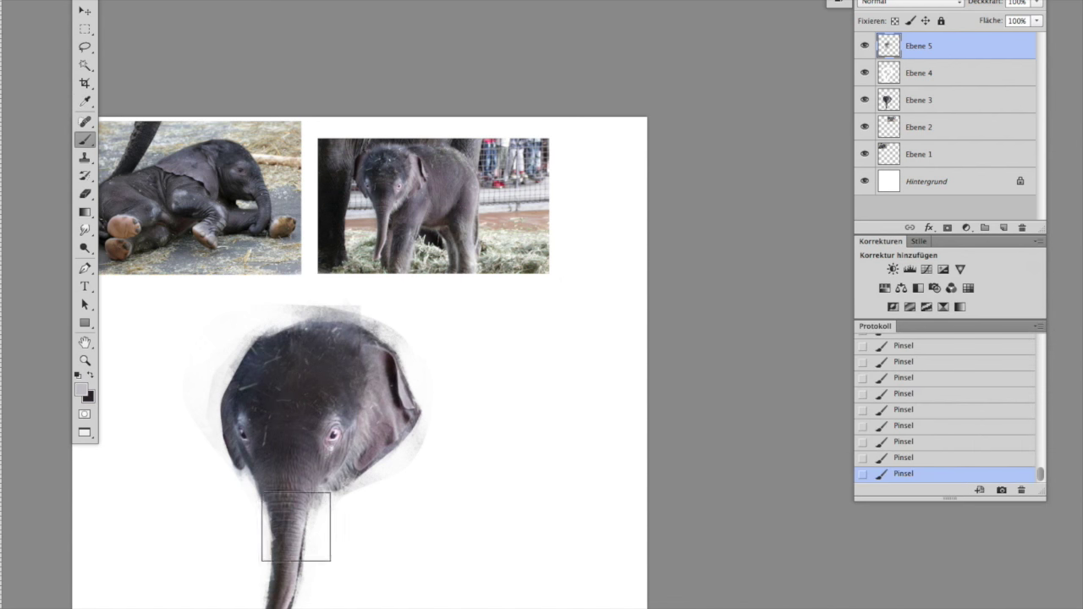
Step: Add a new layer and sample a light grey from the head as paint colour
{"action": "left_click", "coordinate": [307, 484], "text": "alt"}
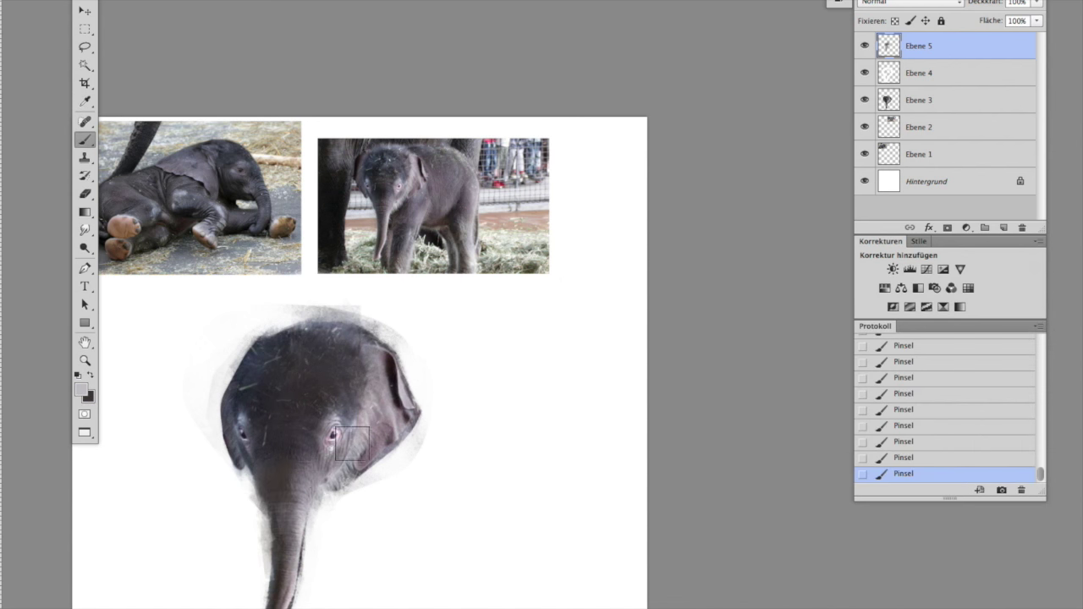
{"action": "left_click", "coordinate": [243, 387], "text": "alt"}
{"action": "key", "text": "ctrl+shift+n"}
{"action": "key", "text": "Return"}
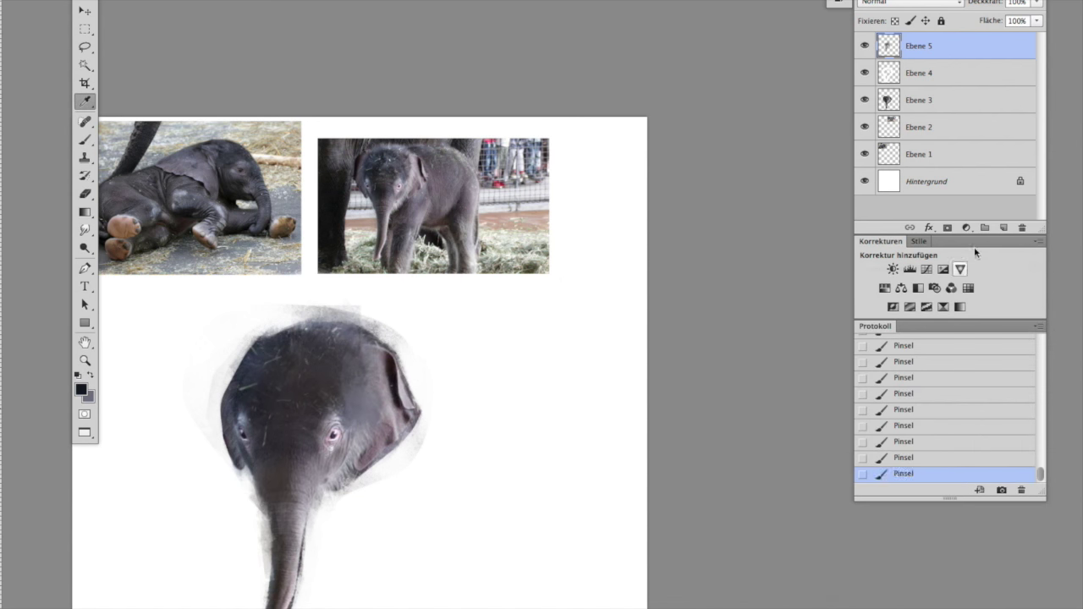
{"action": "left_click", "coordinate": [288, 377], "text": "alt"}
{"action": "left_click", "coordinate": [81, 389]}
{"action": "key", "text": "Return"}
Step: Paint light patches over both eyes on a new layer and erase the left into a rounder blob
{"action": "key", "text": "ctrl+shift+alt+n"}
{"action": "left_click_drag", "start_coordinate": [332, 406], "coordinate": [332, 440]}
{"action": "left_click_drag", "start_coordinate": [247, 424], "coordinate": [245, 474]}
{"action": "key", "text": "x"}
{"action": "key", "text": "ctrl+shift+alt+n"}
{"action": "key", "text": "e"}
{"action": "key", "text": "alt+bracketright"}
{"action": "left_click_drag", "start_coordinate": [234, 417], "coordinate": [242, 445]}
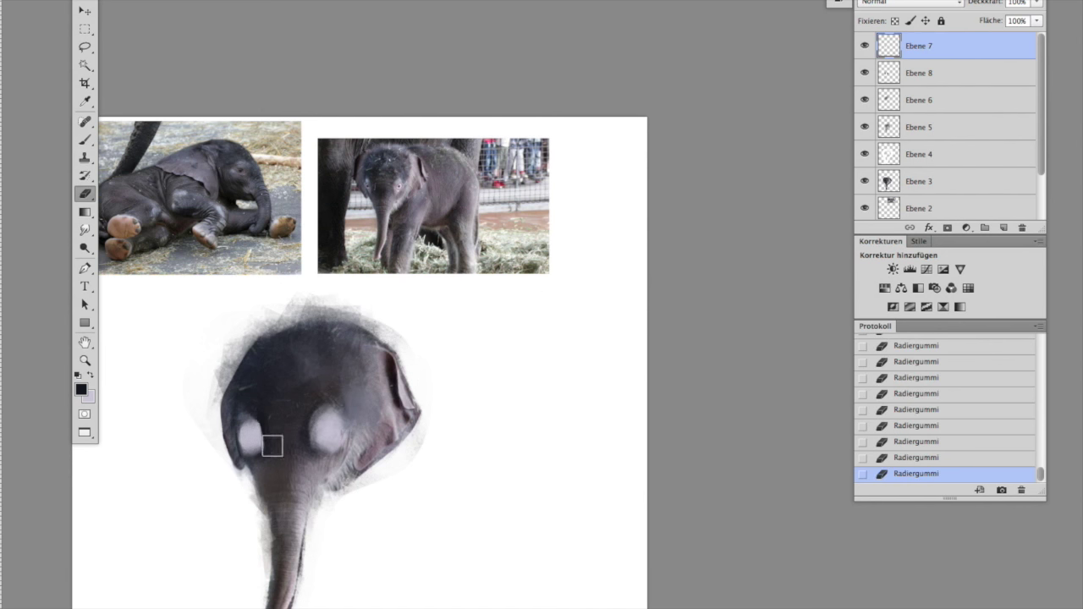
Step: Lasso and Free Transform each of the two eye highlights
{"action": "left_click_drag", "start_coordinate": [309, 393], "coordinate": [313, 397]}
{"action": "key", "text": "ctrl+t"}
{"action": "key", "text": "Return"}
{"action": "key", "text": "ctrl+d"}
{"action": "left_click_drag", "start_coordinate": [230, 406], "coordinate": [233, 410]}
{"action": "key", "text": "ctrl+t"}
{"action": "key", "text": "Return"}
{"action": "key", "text": "ctrl+d"}
Step: Dab white onto both eyes on a new layer
{"action": "key", "text": "ctrl+shift+alt+n"}
{"action": "key", "text": "b"}
{"action": "key", "text": "x"}
{"action": "left_click", "coordinate": [323, 439]}
{"action": "left_click", "coordinate": [321, 437]}
{"action": "left_click", "coordinate": [251, 440]}
{"action": "left_click", "coordinate": [251, 443]}
Step: Reshape the eye highlights with Lasso and Free Transform, nudging one into place
{"action": "key", "text": "alt+bracketleft"}
{"action": "key", "text": "l"}
{"action": "left_click_drag", "start_coordinate": [220, 398], "coordinate": [221, 401]}
{"action": "key", "text": "ctrl+t"}
{"action": "left_click_drag", "start_coordinate": [279, 428], "coordinate": [284, 423]}
{"action": "key", "text": "Return"}
{"action": "key", "text": "ctrl+d"}
{"action": "left_click_drag", "start_coordinate": [266, 464], "coordinate": [254, 428]}
{"action": "key", "text": "v"}
{"action": "left_click_drag", "start_coordinate": [278, 504], "coordinate": [278, 502]}
{"action": "key", "text": "ctrl+d"}
Step: Paint dark grey strokes around the face with a larger brush
{"action": "key", "text": "alt+bracketright"}
{"action": "key", "text": "b"}
{"action": "left_click_drag", "start_coordinate": [220, 401], "coordinate": [241, 499]}
{"action": "key", "text": "bracketright"}
{"action": "key", "text": "bracketright"}
{"action": "left_click", "coordinate": [279, 433], "text": "alt"}
{"action": "left_click", "coordinate": [284, 434]}
{"action": "left_click", "coordinate": [81, 389]}
{"action": "key", "text": "Return"}
Step: Smooth the forehead and ear with paint and tint the ear purplish
{"action": "left_click_drag", "start_coordinate": [309, 332], "coordinate": [292, 398]}
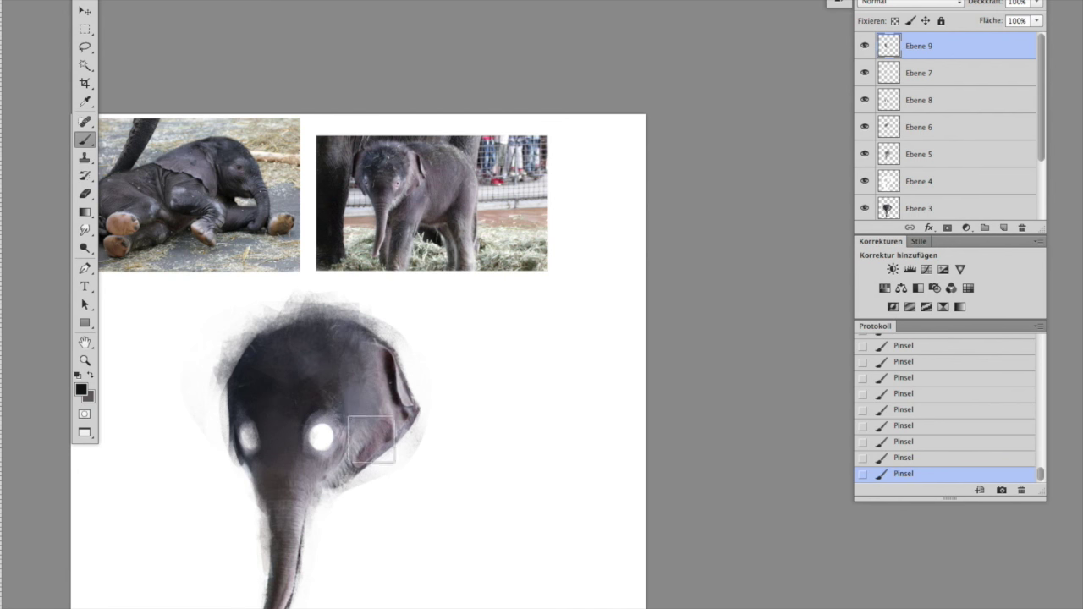
{"action": "left_click_drag", "start_coordinate": [398, 364], "coordinate": [364, 482]}
{"action": "left_click", "coordinate": [373, 449], "text": "alt"}
{"action": "left_click", "coordinate": [81, 389]}
{"action": "key", "text": "Return"}
{"action": "mouse_move", "coordinate": [423, 347]}
{"action": "left_mouse_down"}
{"action": "mouse_move", "coordinate": [375, 466]}
{"action": "mouse_move", "coordinate": [426, 386]}
{"action": "left_mouse_up"}
{"action": "key", "text": "x"}
Step: On a new layer, brighten the trunk's left edge with white using a smaller brush
{"action": "key", "text": "ctrl+alt+shift+n"}
{"action": "key", "text": "x"}
{"action": "left_click", "coordinate": [398, 450], "text": "alt"}
{"action": "left_click", "coordinate": [258, 541], "text": "alt"}
{"action": "left_click", "coordinate": [81, 389]}
{"action": "key", "text": "Return"}
{"action": "key", "text": "x"}
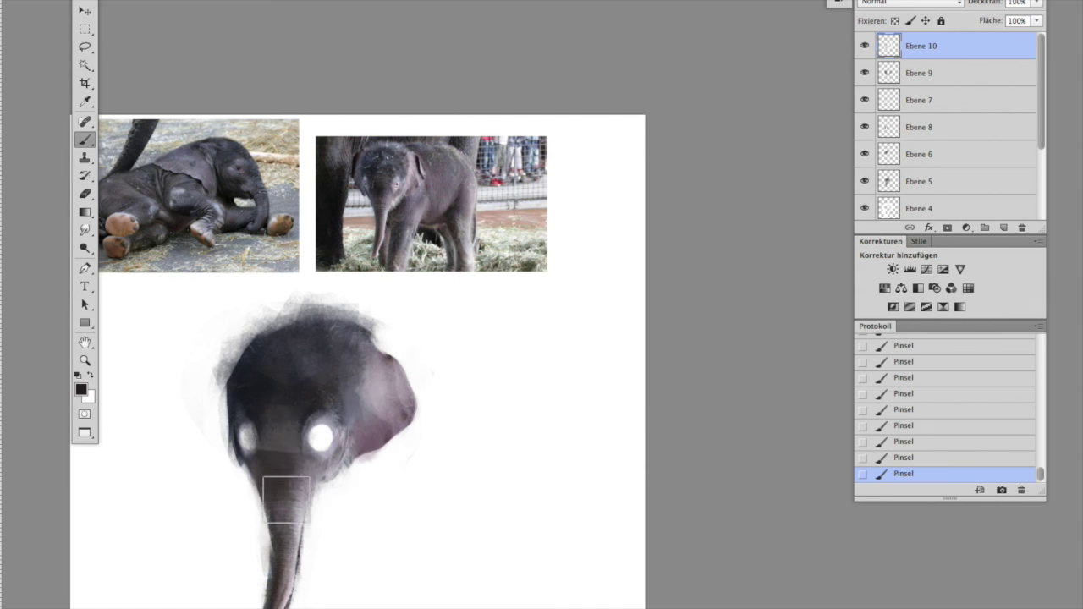
{"action": "key", "text": "bracketleft"}
{"action": "key", "text": "bracketleft"}
{"action": "key", "text": "bracketleft"}
{"action": "key", "text": "x"}
Step: Paint a purple stroke across the head on a new layer
{"action": "key", "text": "x"}
{"action": "left_click_drag", "start_coordinate": [260, 542], "coordinate": [271, 555]}
{"action": "left_click", "coordinate": [81, 389]}
{"action": "left_click", "coordinate": [624, 445]}
{"action": "left_click", "coordinate": [909, 307]}
{"action": "key", "text": "ctrl+shift+alt+n"}
{"action": "key", "text": "bracketright"}
{"action": "key", "text": "bracketright"}
{"action": "key", "text": "bracketright"}
{"action": "left_click_drag", "start_coordinate": [315, 364], "coordinate": [360, 390]}
{"action": "key", "text": "x"}
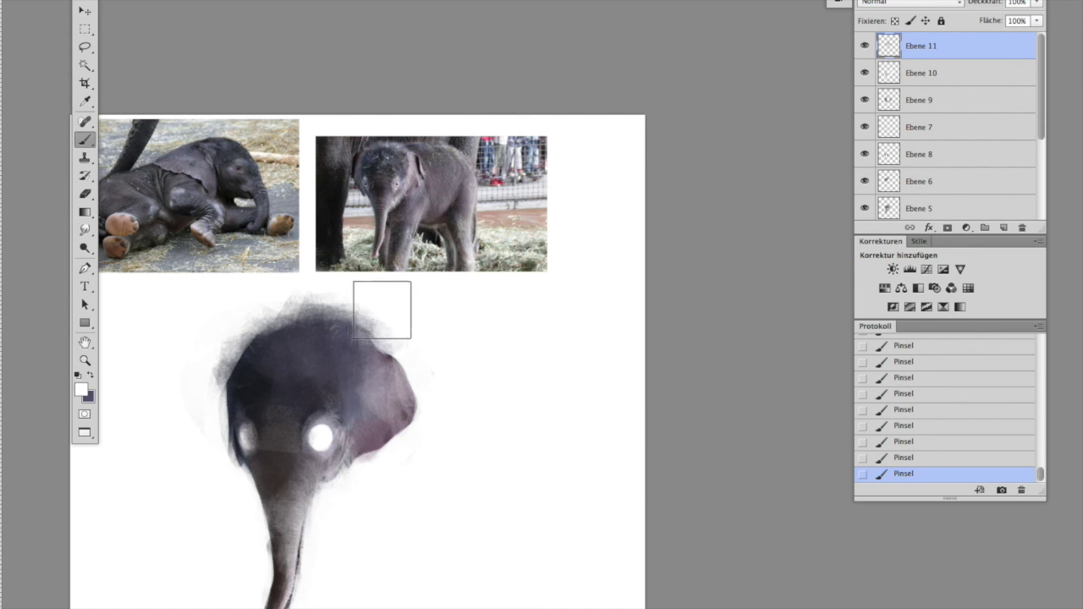
{"action": "key", "text": "bracketleft"}
{"action": "key", "text": "bracketleft"}
{"action": "key", "text": "bracketleft"}
{"action": "scroll", "coordinate": [407, 432], "scroll_direction": "down", "scroll_amount": 1}
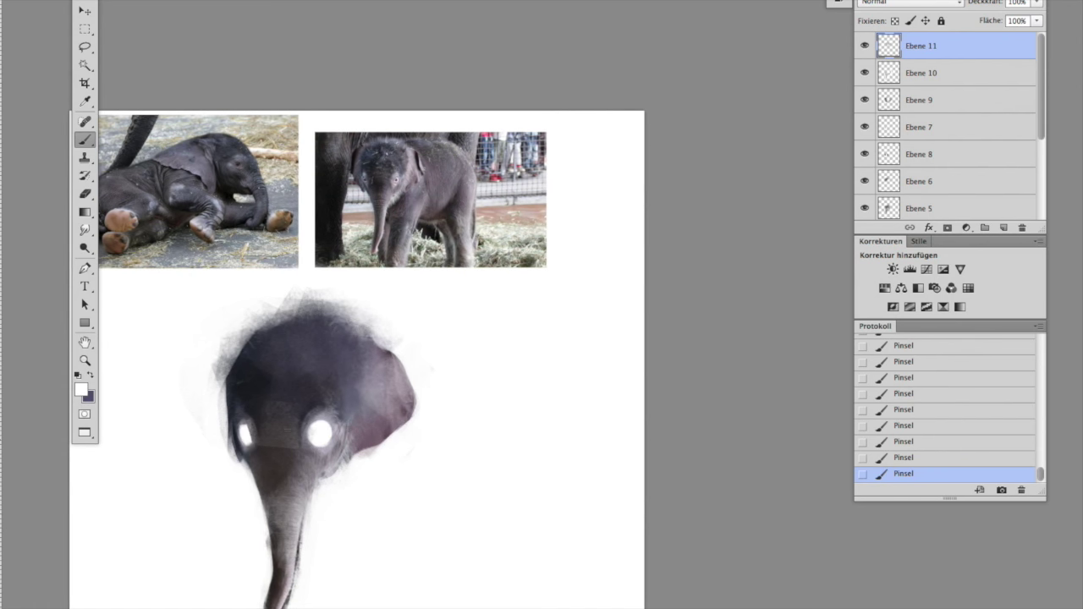
Step: Paint black strokes around the eyes on a new layer, zoomed in
{"action": "left_click", "coordinate": [82, 389]}
{"action": "left_click", "coordinate": [909, 308]}
{"action": "key", "text": "ctrl+shift+alt+n"}
{"action": "key", "text": "ctrl+plus"}
{"action": "right_click", "coordinate": [367, 17]}
{"action": "left_click_drag", "start_coordinate": [275, 440], "coordinate": [286, 451]}
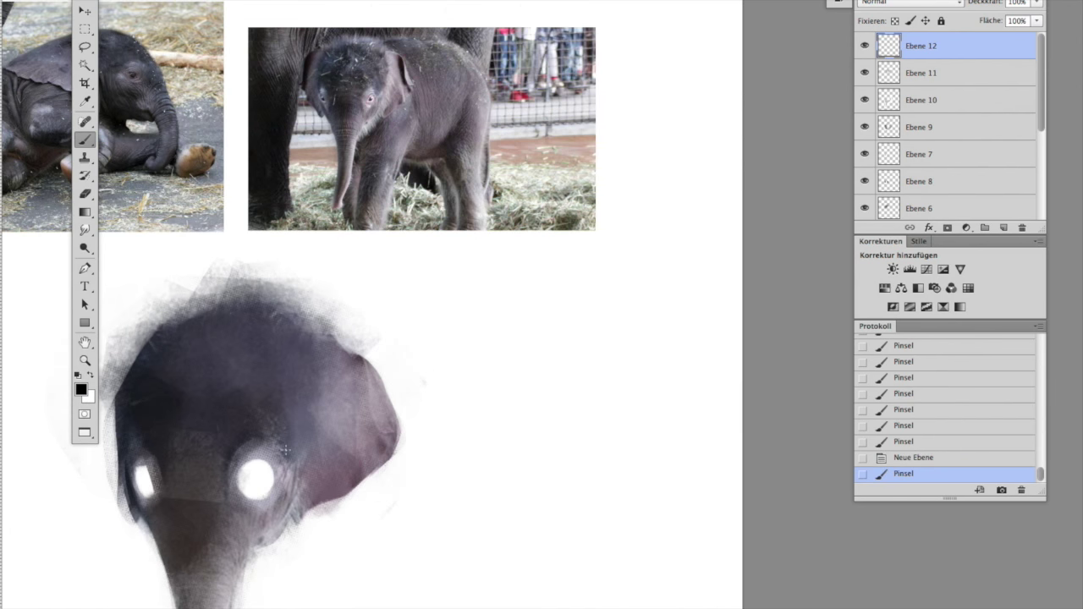
Step: Dab dark rims around both eyes with the Brush
{"action": "scroll", "coordinate": [285, 451], "scroll_direction": "down", "scroll_amount": 2}
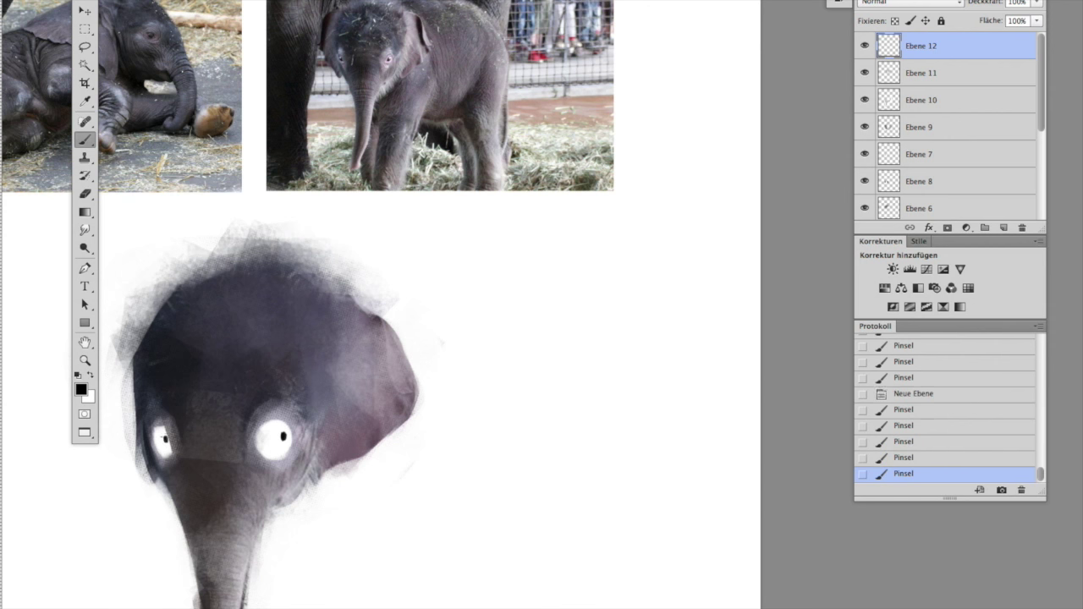
{"action": "key", "text": "l"}
{"action": "key", "text": "v"}
{"action": "key", "text": "ctrl+d"}
{"action": "key", "text": "b"}
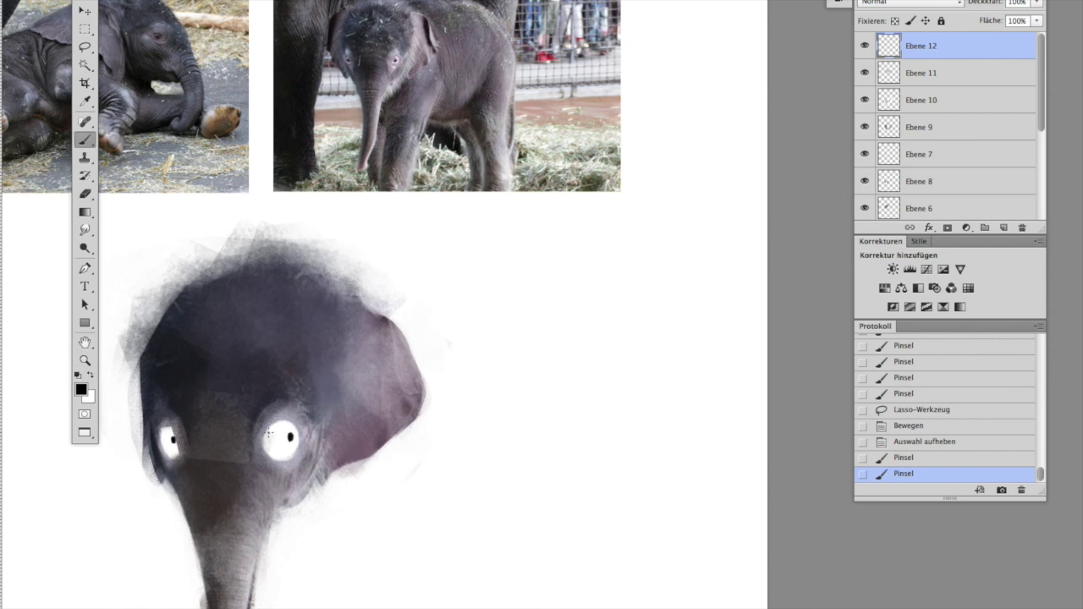
{"action": "left_click", "coordinate": [278, 427]}
{"action": "key", "text": "ctrl+plus"}
{"action": "left_click", "coordinate": [341, 446]}
{"action": "left_click", "coordinate": [341, 447]}
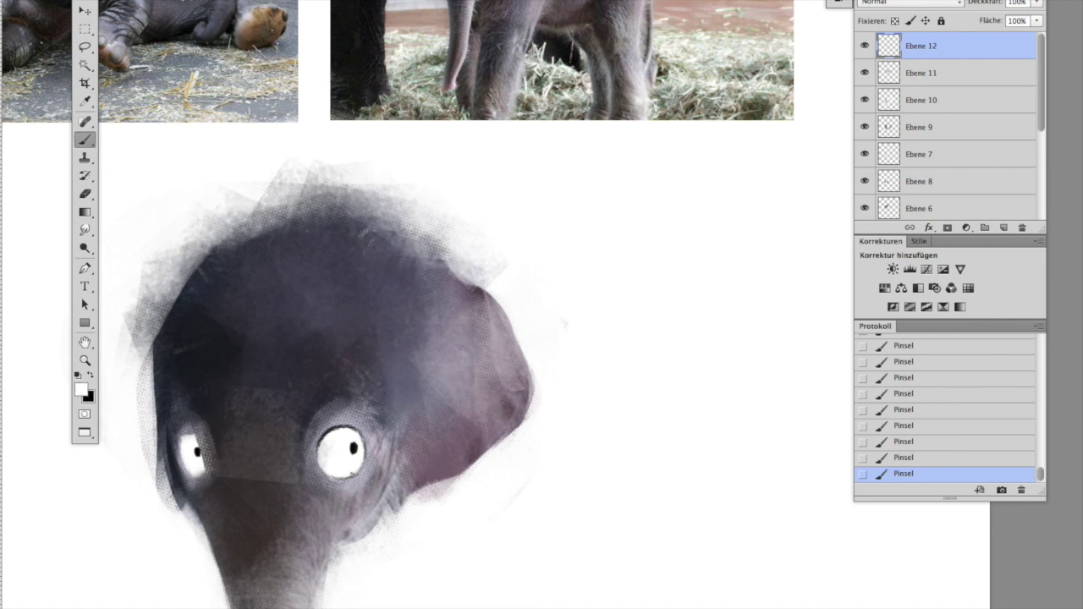
Step: Set a light lavender as the paint colour
{"action": "key", "text": "x"}
{"action": "left_click", "coordinate": [81, 389]}
{"action": "left_click", "coordinate": [668, 339]}
{"action": "left_click", "coordinate": [909, 307]}
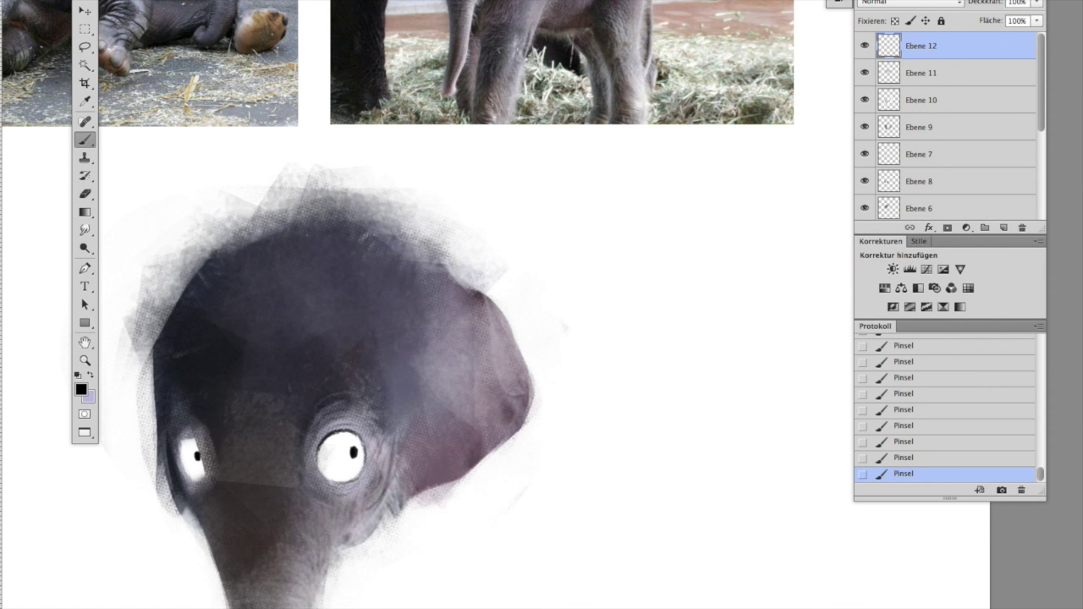
{"action": "key", "text": "x"}
{"action": "left_click", "coordinate": [81, 389]}
{"action": "left_click", "coordinate": [903, 307]}
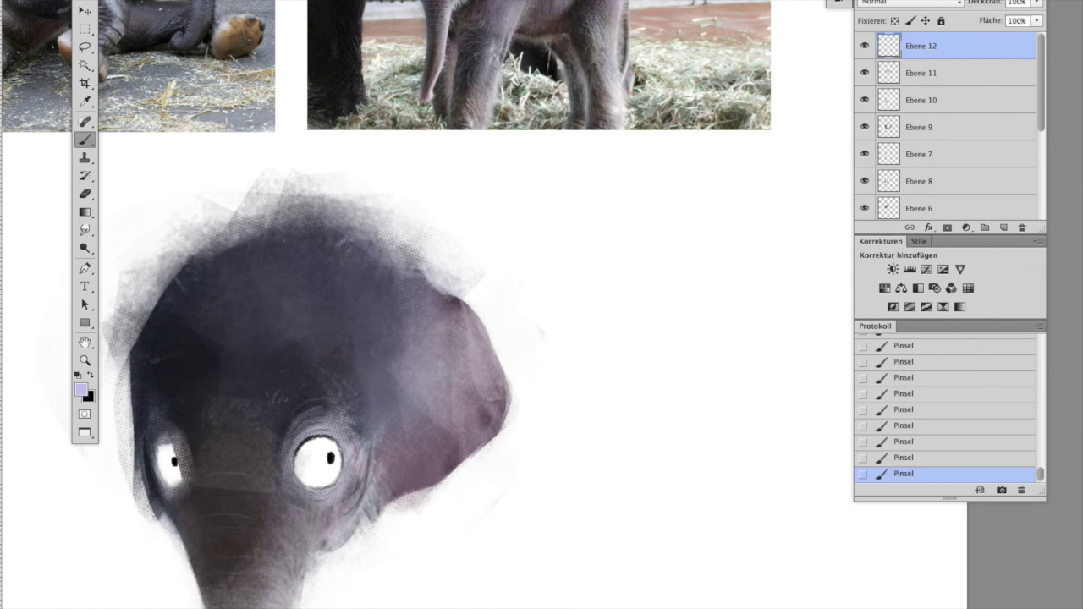
Step: Erase stray paint around the eye and return to black paint
{"action": "key", "text": "e"}
{"action": "left_click_drag", "start_coordinate": [247, 568], "coordinate": [266, 551]}
{"action": "key", "text": "b"}
{"action": "key", "text": "x"}
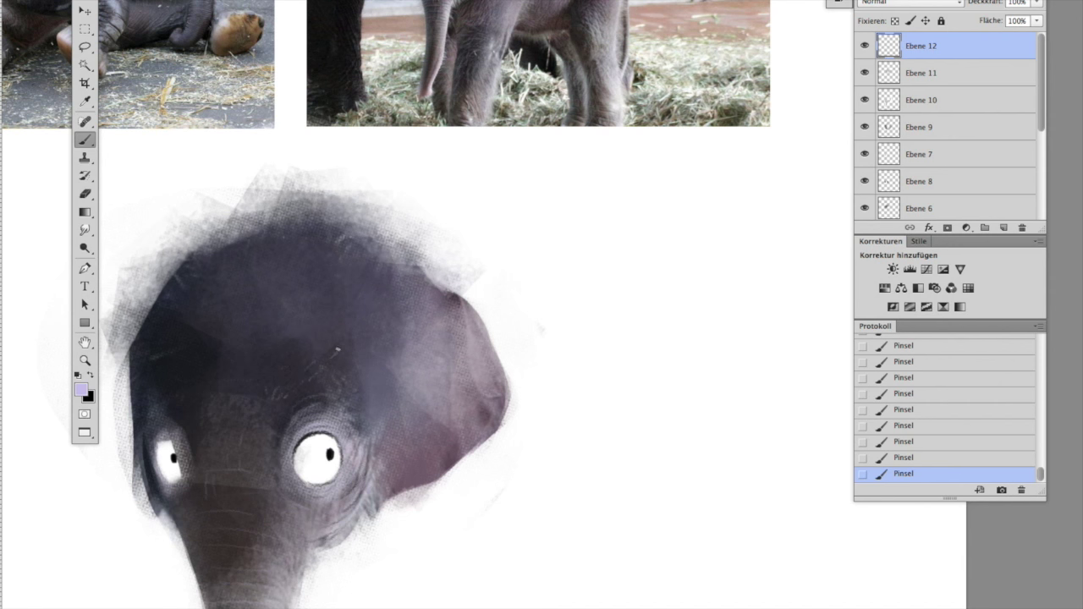
{"action": "key", "text": "x"}
{"action": "scroll", "coordinate": [336, 348], "scroll_direction": "up", "scroll_amount": 5}
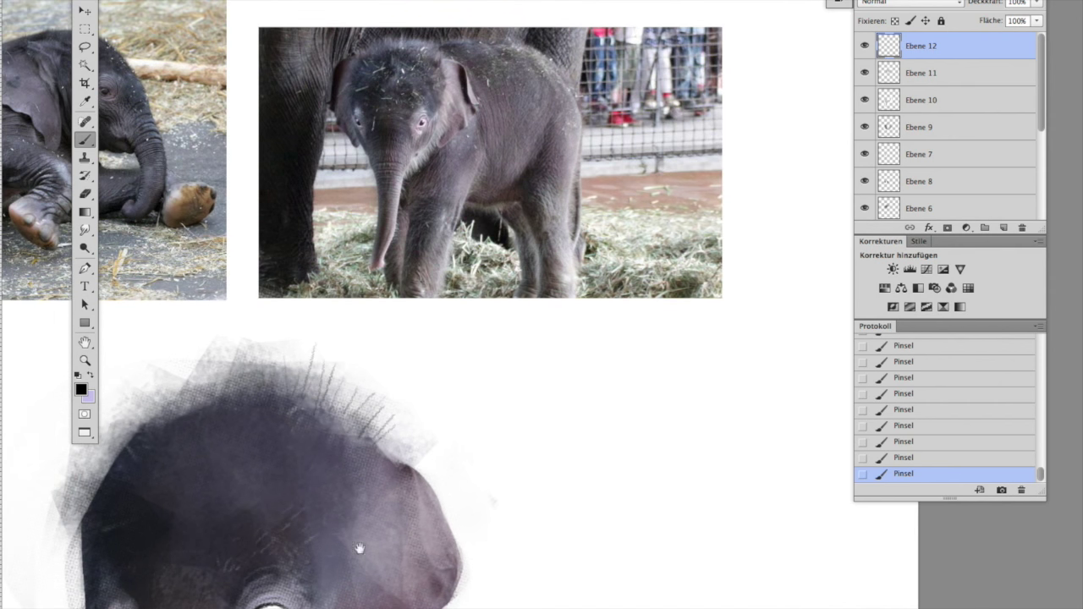
Step: Rotate the canvas view for easier hair strokes, then reset it upright
{"action": "key", "text": "r"}
{"action": "left_click_drag", "start_coordinate": [360, 549], "coordinate": [253, 465]}
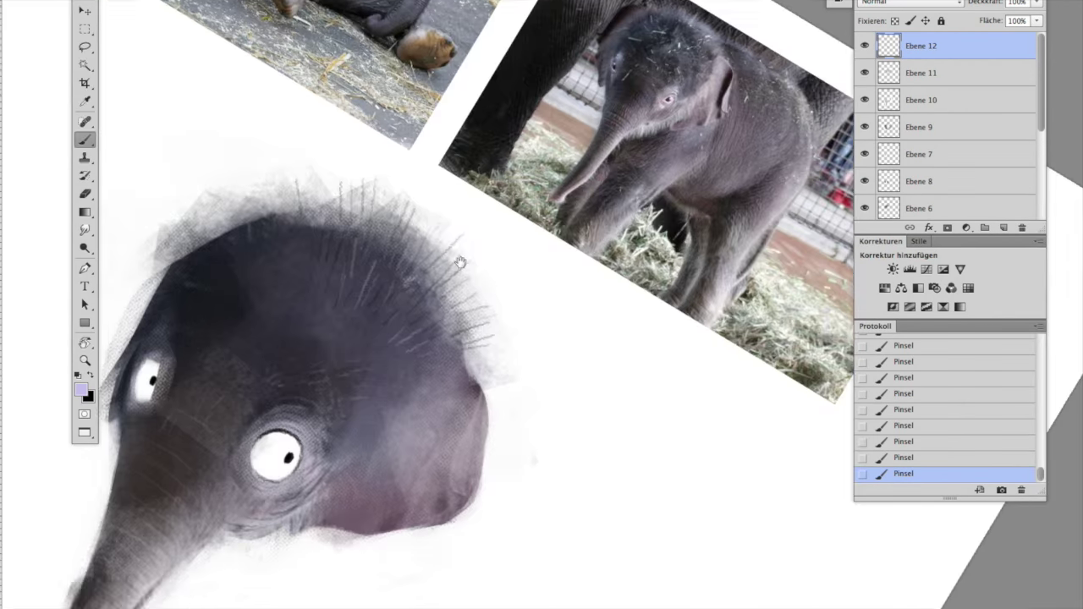
{"action": "left_click_drag", "start_coordinate": [254, 466], "coordinate": [261, 364]}
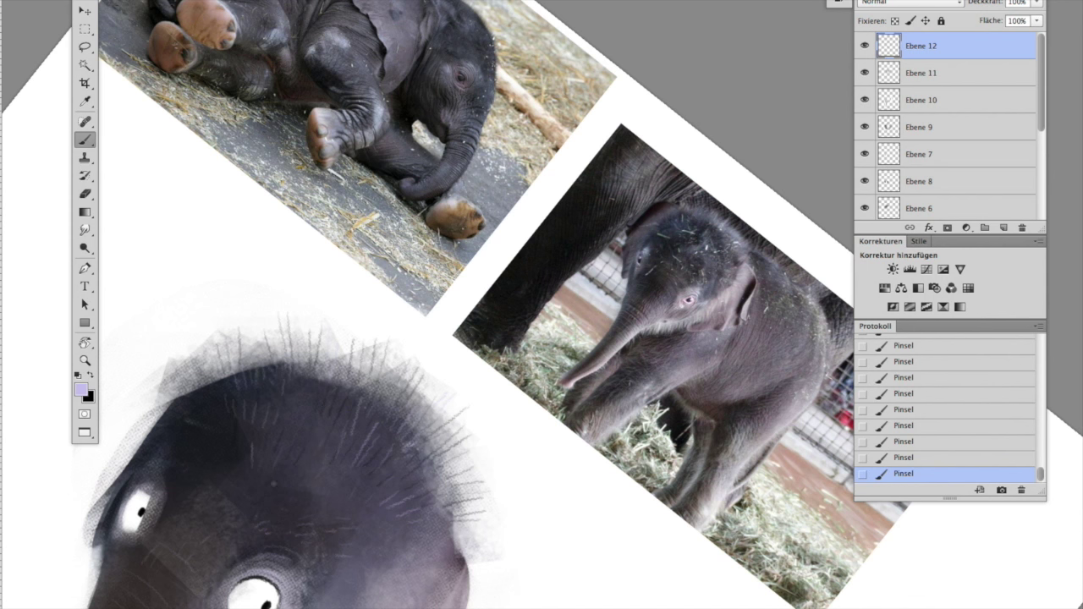
{"action": "key", "text": "Escape"}
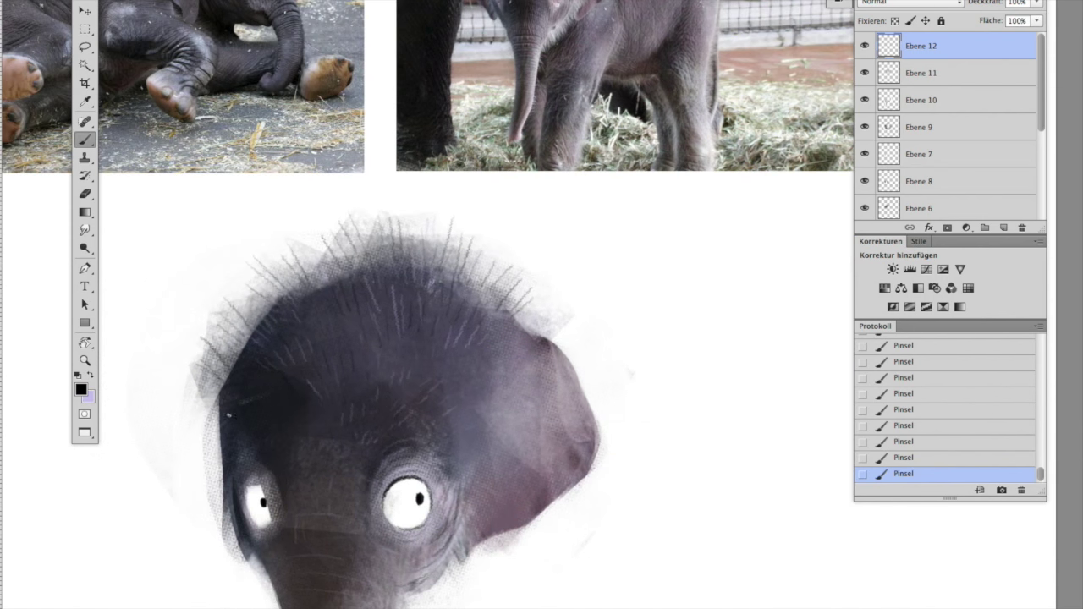
{"action": "key", "text": "x"}
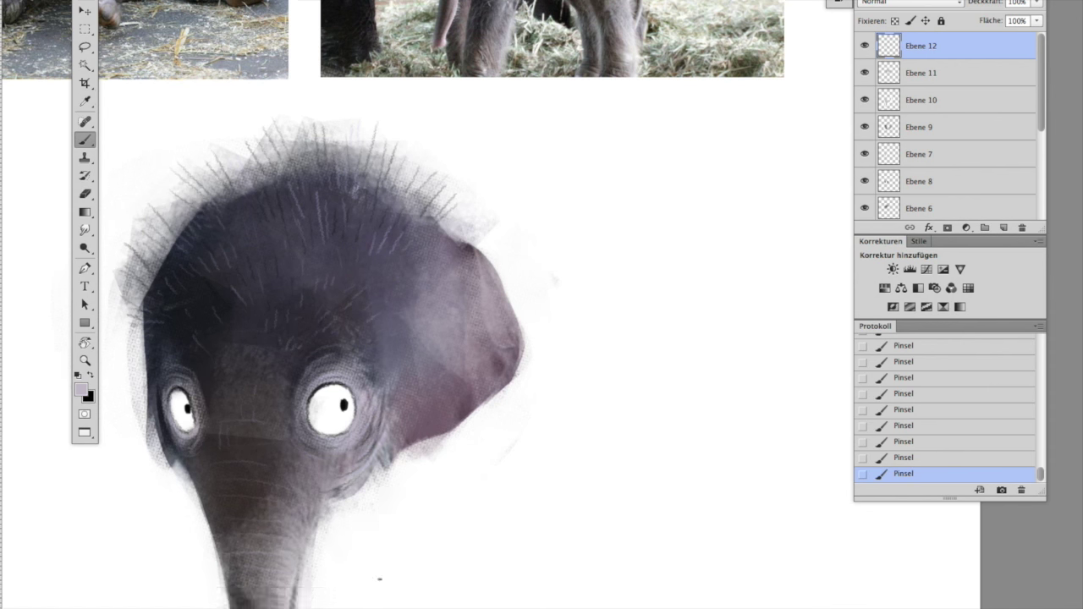
Step: On a new layer, paint a white stroke, a dark dab and a small curl left of the face
{"action": "scroll", "coordinate": [440, 508], "scroll_direction": "down", "scroll_amount": 3}
{"action": "scroll", "coordinate": [491, 495], "scroll_direction": "up", "scroll_amount": 2}
{"action": "left_click", "coordinate": [224, 504], "text": "alt"}
{"action": "key", "text": "ctrl+shift+alt+n"}
{"action": "left_click_drag", "start_coordinate": [239, 433], "coordinate": [241, 470]}
{"action": "key", "text": "x"}
{"action": "left_click", "coordinate": [225, 413], "text": "alt"}
{"action": "mouse_move", "coordinate": [211, 377]}
{"action": "left_mouse_down"}
{"action": "mouse_move", "coordinate": [204, 435]}
{"action": "mouse_move", "coordinate": [219, 435]}
{"action": "left_mouse_up"}
{"action": "key", "text": "x"}
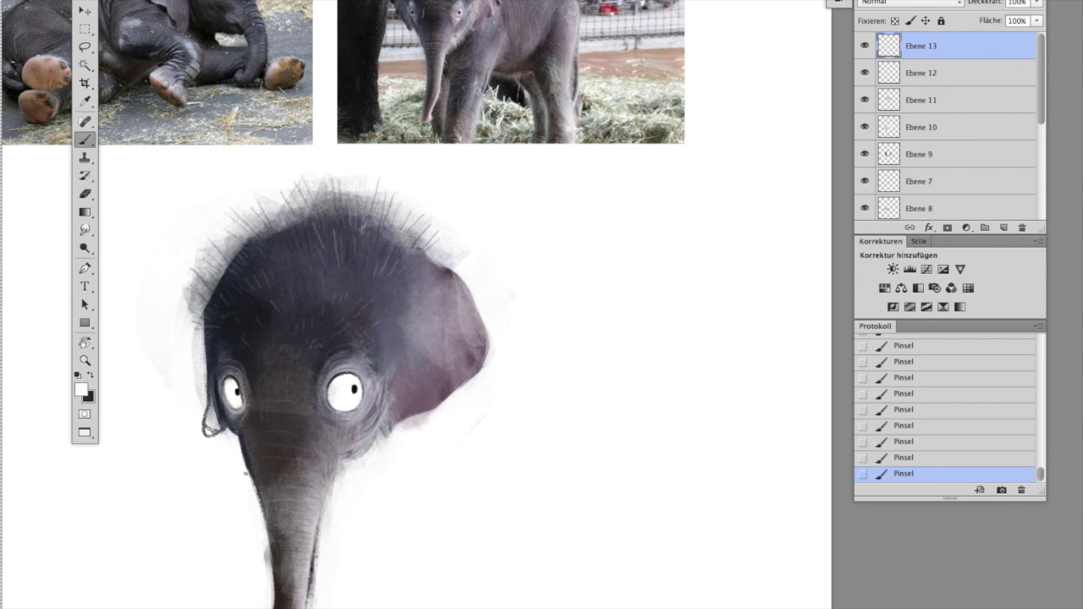
Step: Lighten the trunk's right edge and tip with white curved strokes
{"action": "scroll", "coordinate": [414, 339], "scroll_direction": "down", "scroll_amount": 3}
{"action": "left_click_drag", "start_coordinate": [261, 591], "coordinate": [297, 594]}
{"action": "key", "text": "x"}
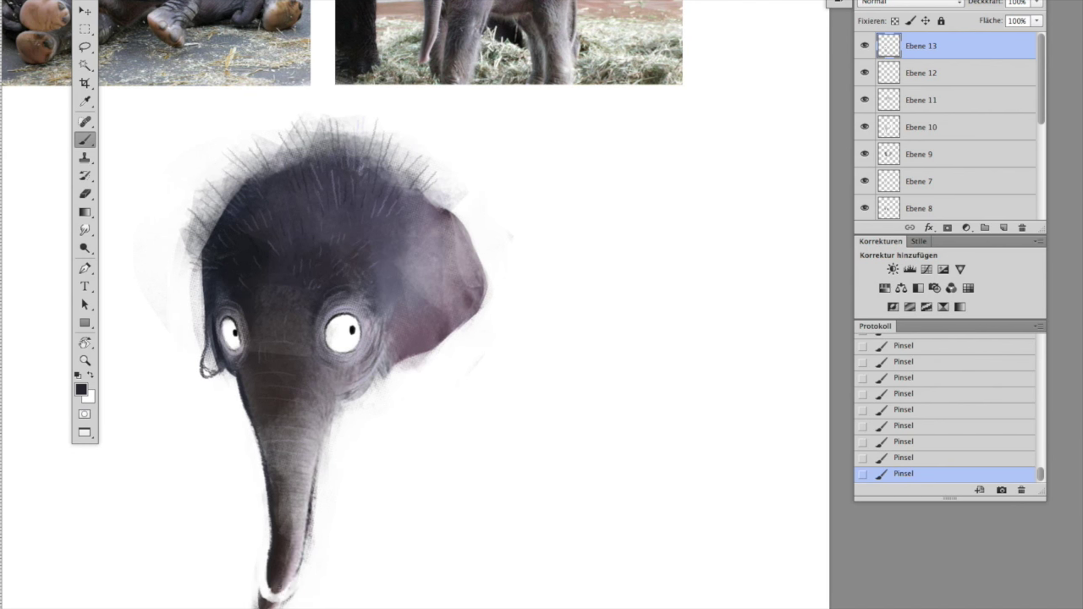
{"action": "key", "text": "x"}
{"action": "left_click_drag", "start_coordinate": [307, 533], "coordinate": [270, 597]}
{"action": "left_click_drag", "start_coordinate": [338, 417], "coordinate": [339, 479]}
Step: On a new layer, outline the head's left edge and the ear's top, right and lower edges in dark
{"action": "left_click", "coordinate": [80, 390]}
{"action": "key", "text": "Return"}
{"action": "key", "text": "b"}
{"action": "key", "text": "ctrl+shift+alt+n"}
{"action": "mouse_move", "coordinate": [210, 368]}
{"action": "left_mouse_down"}
{"action": "mouse_move", "coordinate": [211, 325]}
{"action": "mouse_move", "coordinate": [195, 317]}
{"action": "left_mouse_up"}
{"action": "key", "text": "x"}
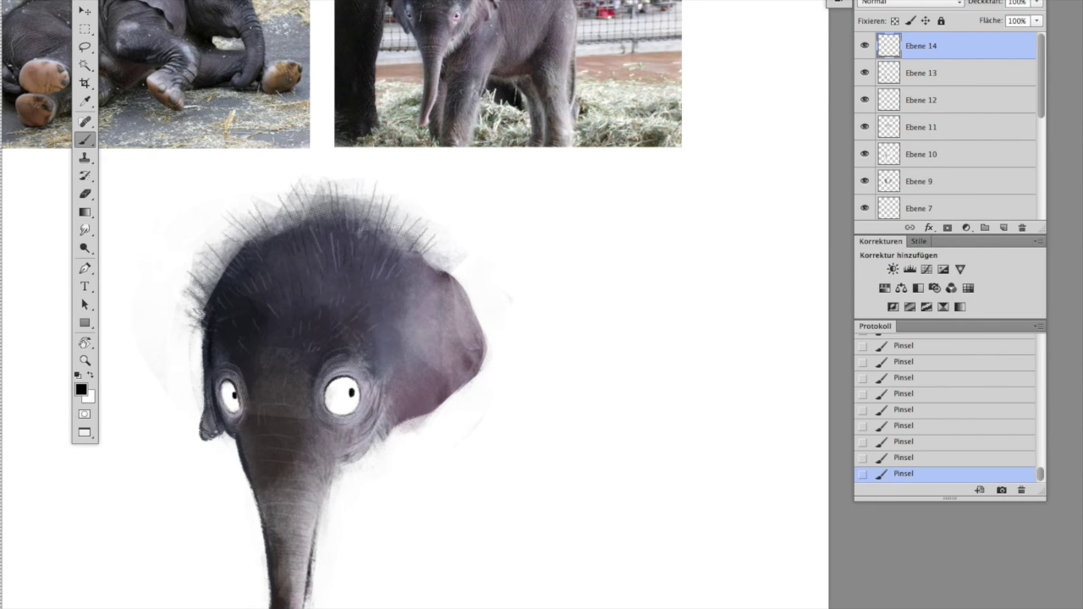
{"action": "left_click_drag", "start_coordinate": [414, 278], "coordinate": [450, 275]}
{"action": "key", "text": "x"}
{"action": "left_click_drag", "start_coordinate": [480, 342], "coordinate": [400, 429]}
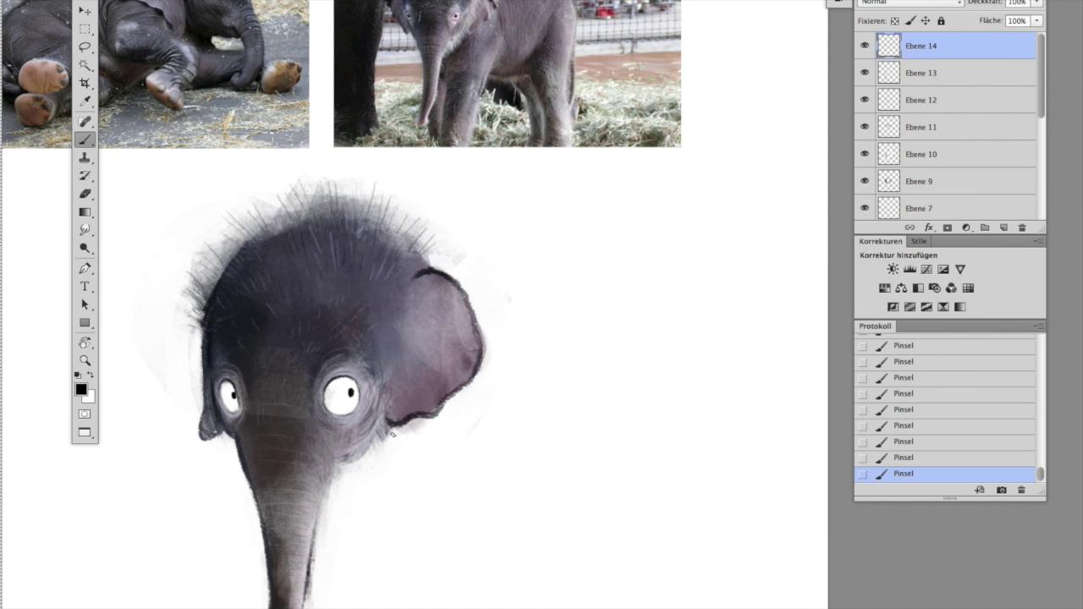
{"action": "key", "text": "x"}
{"action": "key", "text": "x"}
Step: Add two more layers, sample the trunk colour and set a dark grey paint colour
{"action": "scroll", "coordinate": [296, 436], "scroll_direction": "down", "scroll_amount": 1}
{"action": "key", "text": "ctrl+shift+alt+n"}
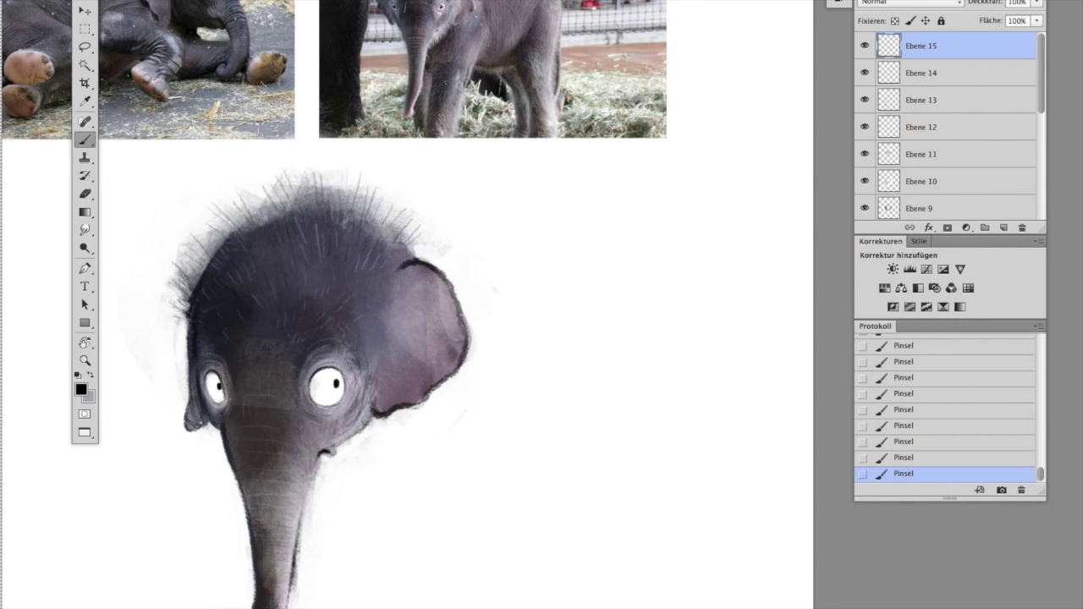
{"action": "left_click", "coordinate": [310, 487], "text": "alt"}
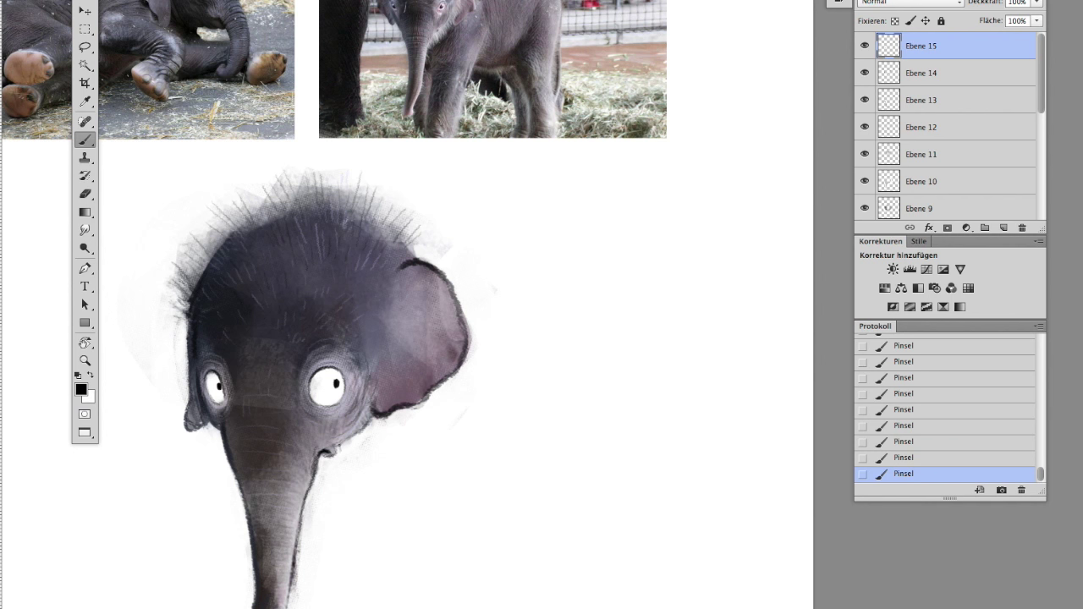
{"action": "key", "text": "ctrl+shift+alt+n"}
{"action": "left_click", "coordinate": [80, 390]}
{"action": "key", "text": "Return"}
{"action": "right_click", "coordinate": [434, 349]}
{"action": "key", "text": "Return"}
{"action": "left_click", "coordinate": [81, 390]}
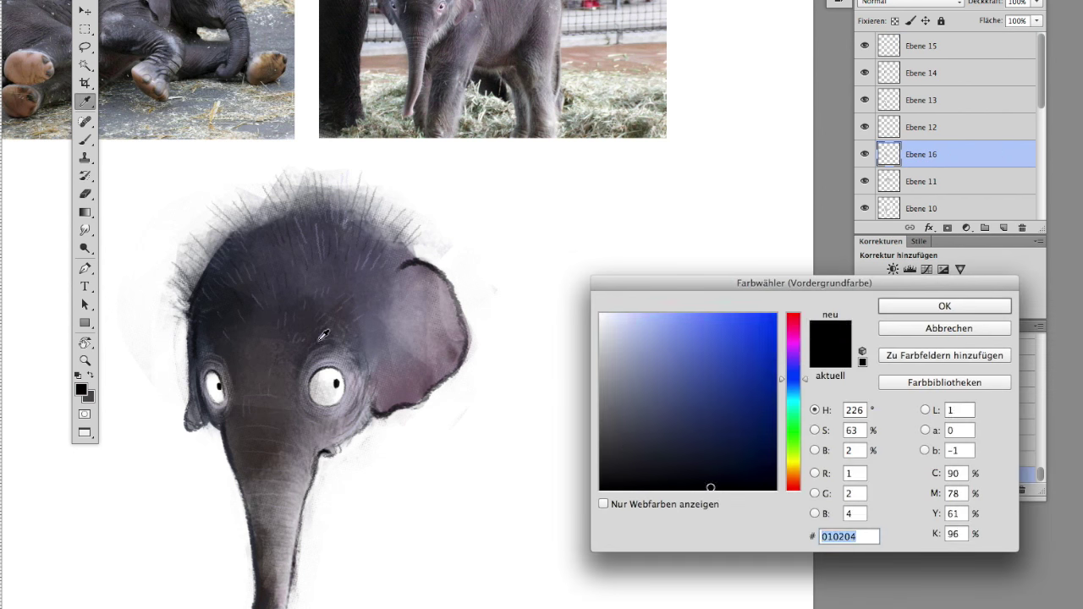
Step: Erase stray strokes near the eye, then paint light grey shading on the ear and face
{"action": "left_click", "coordinate": [900, 309]}
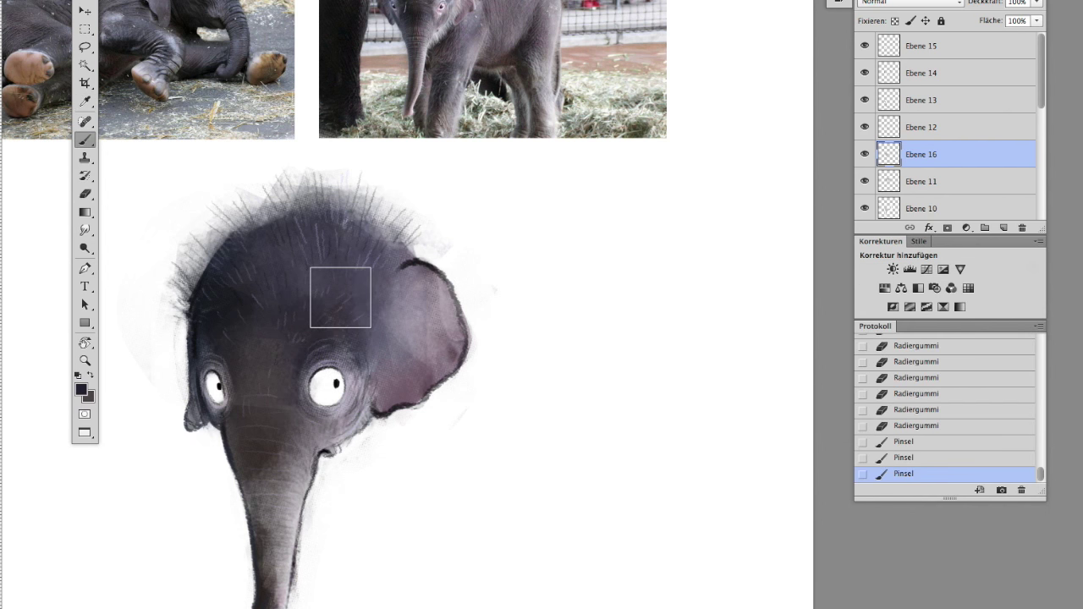
{"action": "left_click", "coordinate": [81, 389]}
{"action": "left_click", "coordinate": [909, 308]}
{"action": "key", "text": "e"}
{"action": "left_click_drag", "start_coordinate": [423, 321], "coordinate": [457, 373]}
{"action": "key", "text": "i"}
{"action": "left_click", "coordinate": [445, 298]}
{"action": "key", "text": "b"}
{"action": "mouse_move", "coordinate": [440, 271]}
{"action": "left_mouse_down"}
{"action": "mouse_move", "coordinate": [398, 356]}
{"action": "mouse_move", "coordinate": [347, 415]}
{"action": "left_mouse_up"}
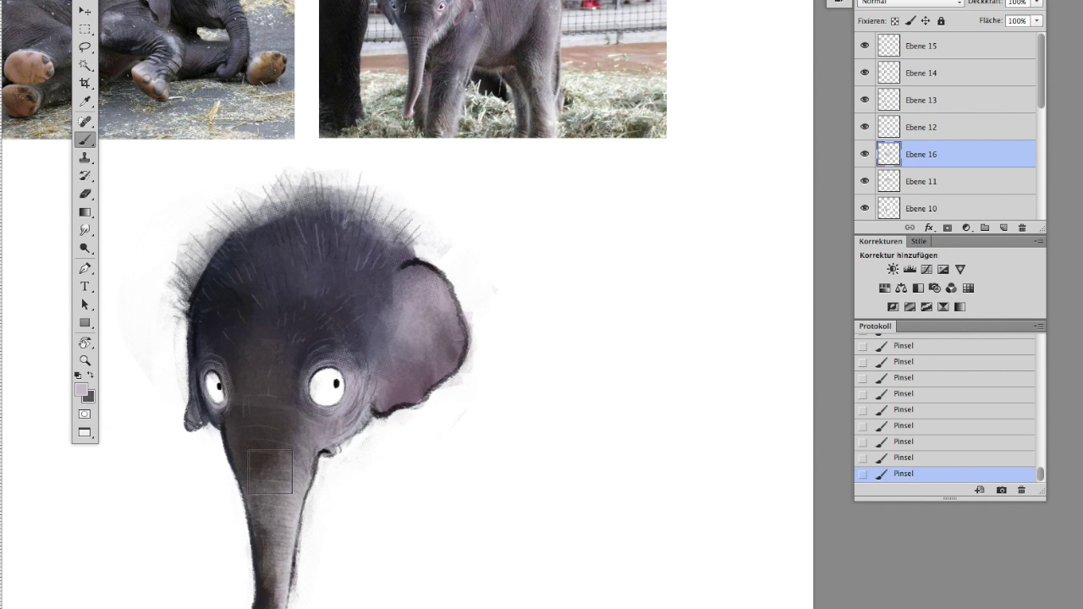
Step: On new layer Ebene 17, choose a pink shade and erase around the trunk tip
{"action": "key", "text": "ctrl+shift+alt+n"}
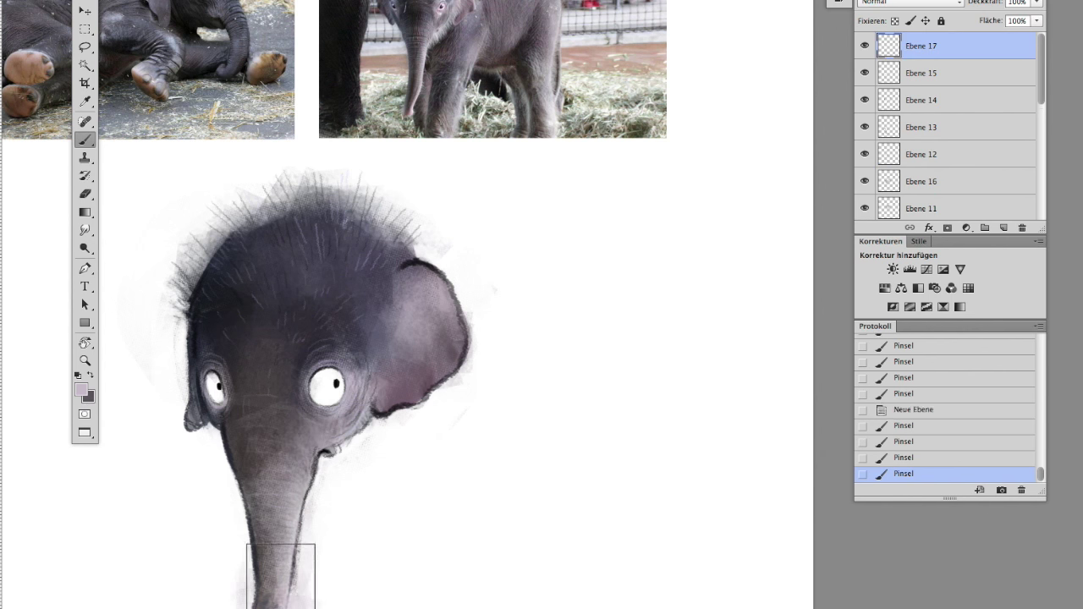
{"action": "scroll", "coordinate": [106, 401], "scroll_direction": "down", "scroll_amount": 1}
{"action": "left_click", "coordinate": [81, 390]}
{"action": "left_click", "coordinate": [614, 367]}
{"action": "left_click", "coordinate": [908, 307]}
{"action": "key", "text": "e"}
{"action": "mouse_move", "coordinate": [269, 597]}
{"action": "left_mouse_down"}
{"action": "mouse_move", "coordinate": [234, 590]}
{"action": "mouse_move", "coordinate": [301, 608]}
{"action": "left_mouse_up"}
Step: Sample a dark grey from the elephant and set white as the painting colour
{"action": "key", "text": "b"}
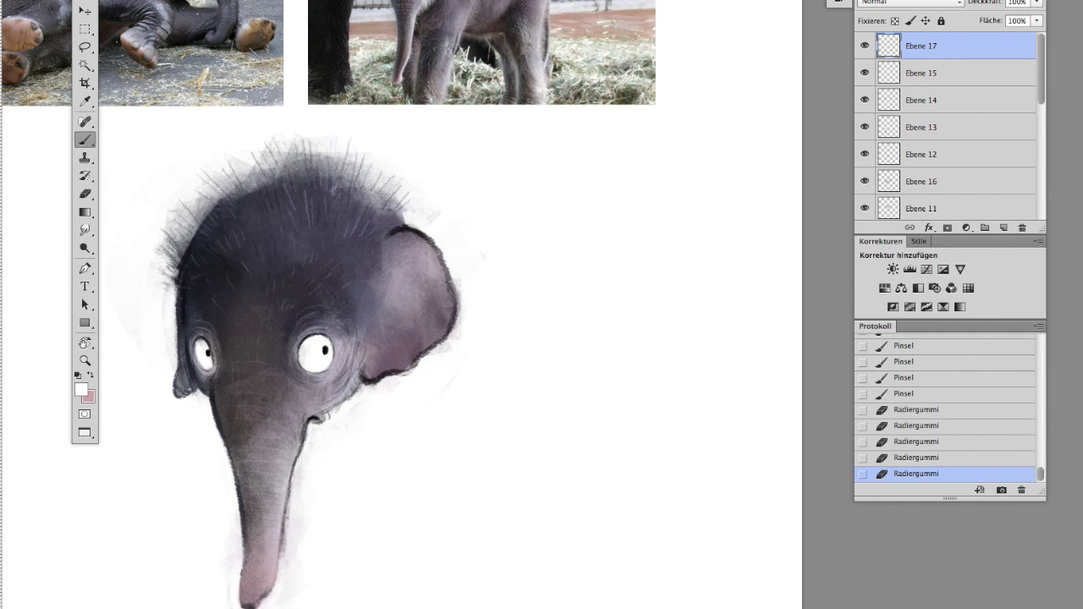
{"action": "key", "text": "x"}
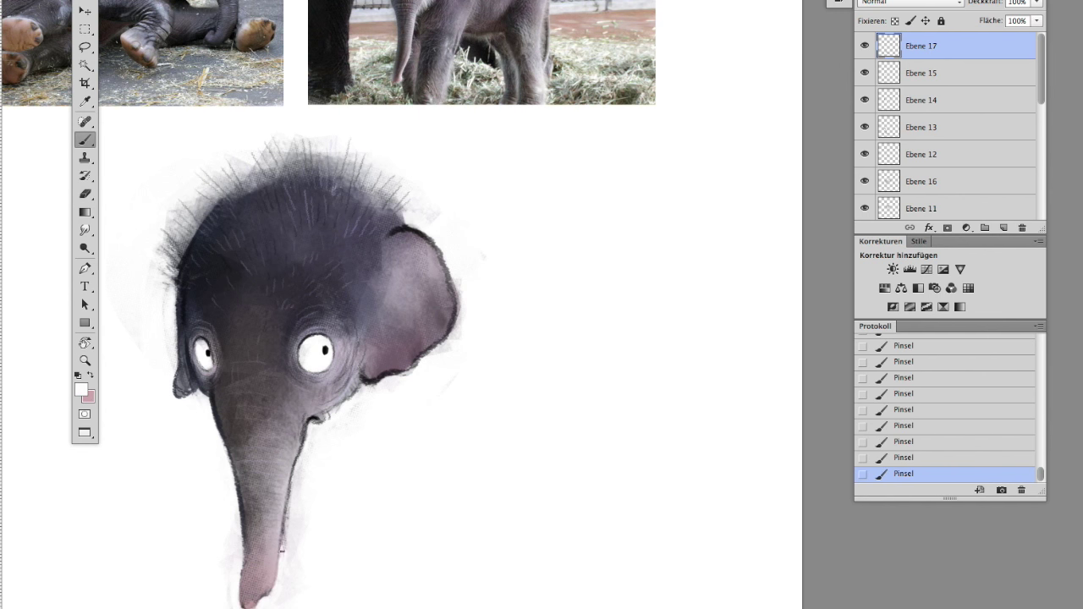
{"action": "left_click", "coordinate": [244, 509], "text": "alt"}
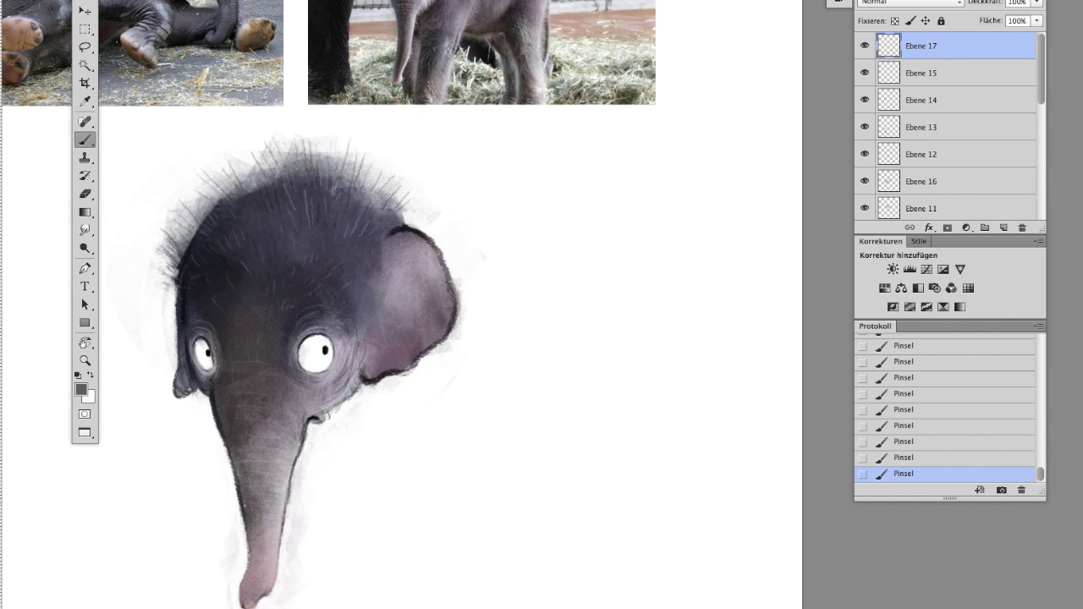
{"action": "scroll", "coordinate": [244, 555], "scroll_direction": "down", "scroll_amount": 2}
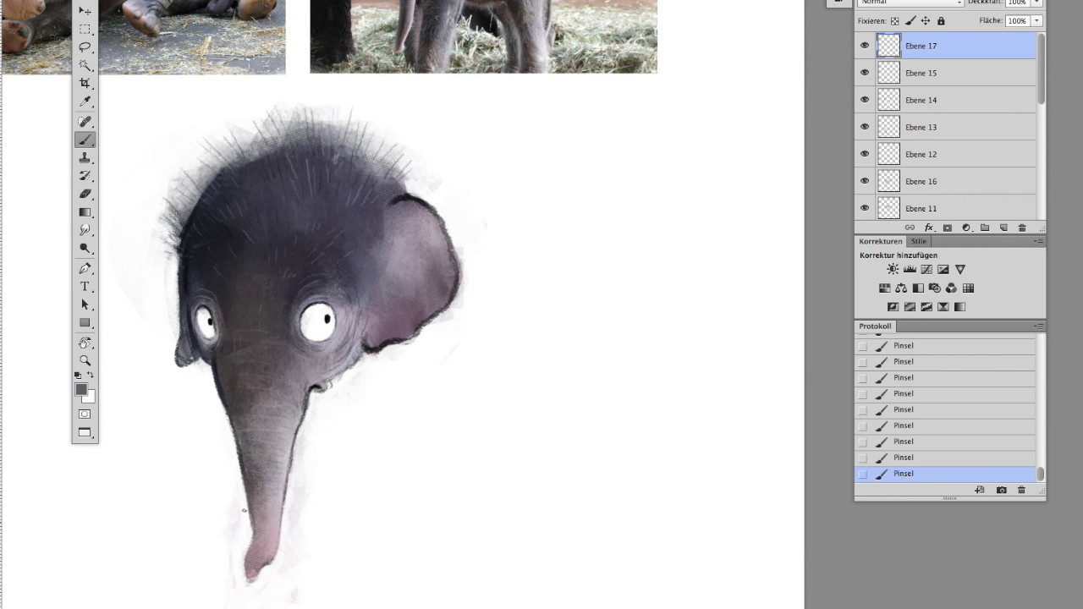
{"action": "scroll", "coordinate": [403, 305], "scroll_direction": "up", "scroll_amount": 1}
{"action": "key", "text": "x"}
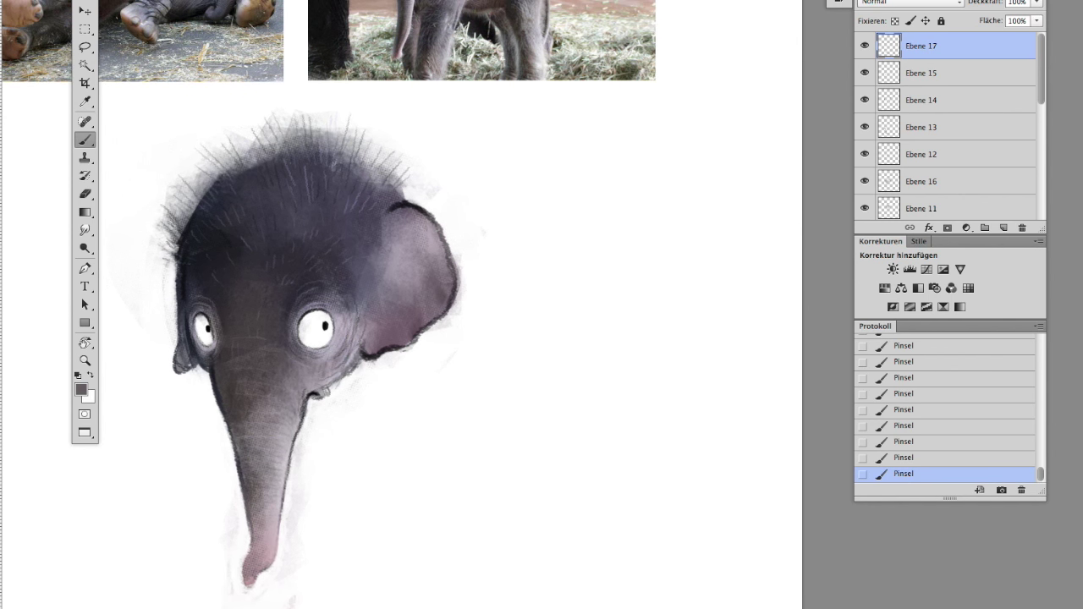
{"action": "scroll", "coordinate": [403, 305], "scroll_direction": "up", "scroll_amount": 1}
{"action": "left_click", "coordinate": [80, 389]}
{"action": "key", "text": "Escape"}
{"action": "scroll", "coordinate": [365, 398], "scroll_direction": "up", "scroll_amount": 2}
{"action": "key", "text": "x"}
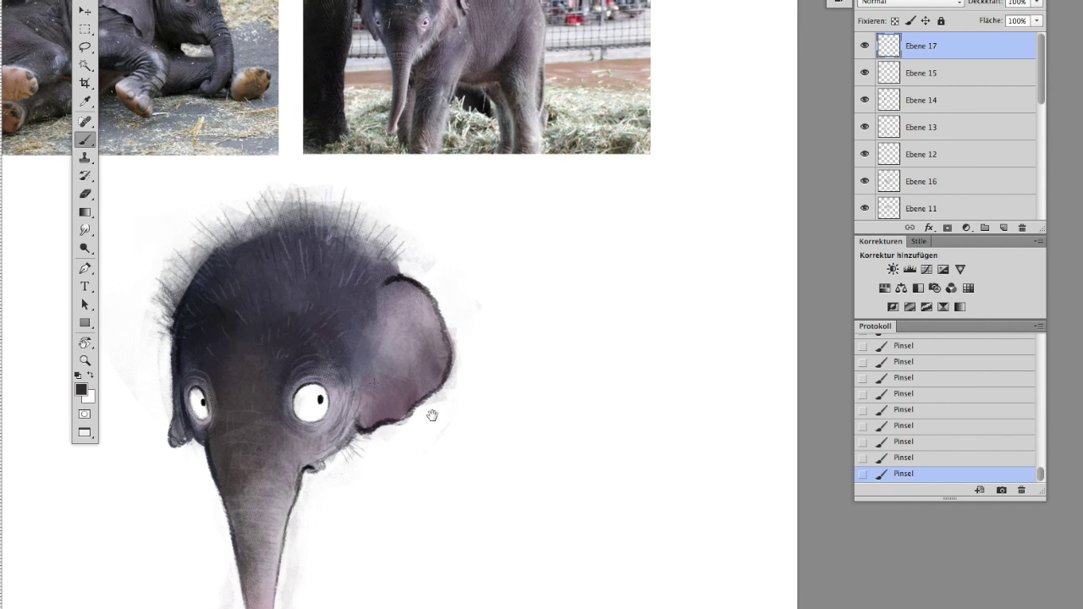
Step: Tilt the canvas view about 30 degrees and back, with black as the paint colour
{"action": "key", "text": "r"}
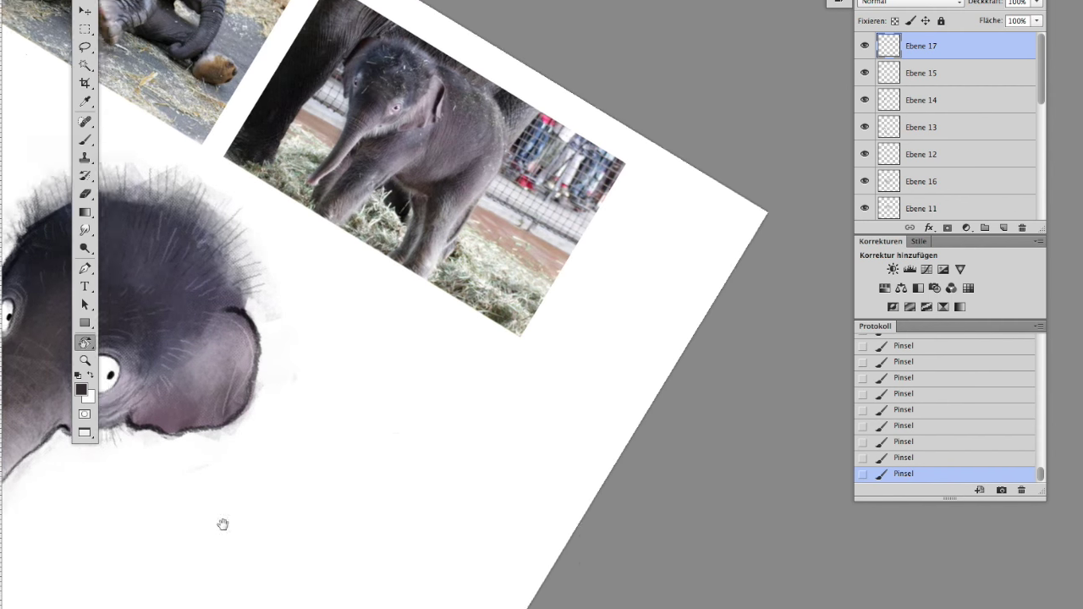
{"action": "left_click_drag", "start_coordinate": [222, 522], "coordinate": [167, 430]}
{"action": "key", "text": "x"}
{"action": "left_click", "coordinate": [80, 390]}
{"action": "key", "text": "Escape"}
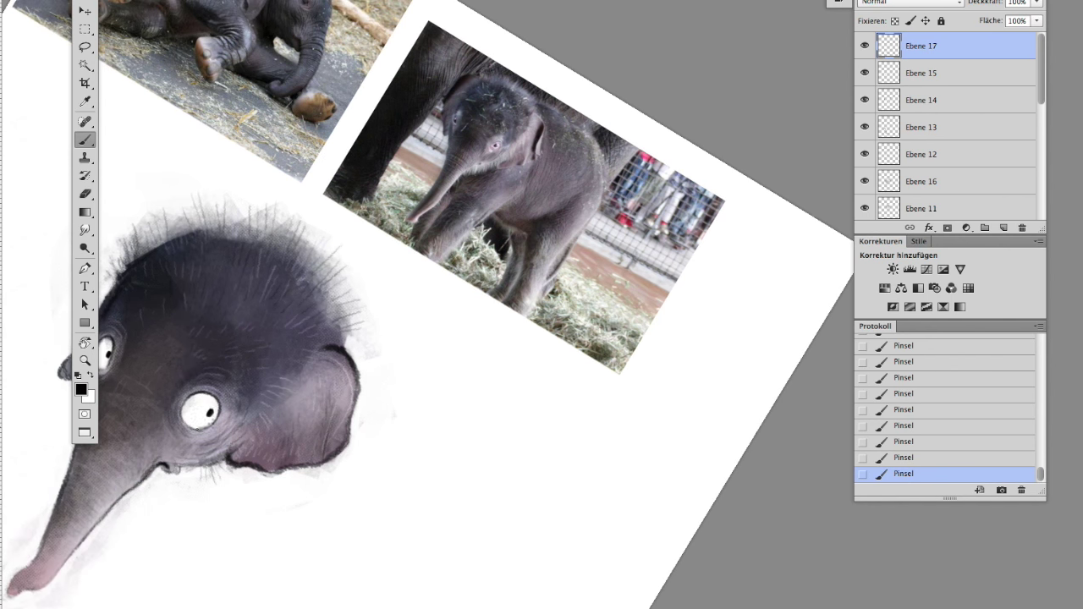
{"action": "left_click_drag", "start_coordinate": [208, 545], "coordinate": [332, 518]}
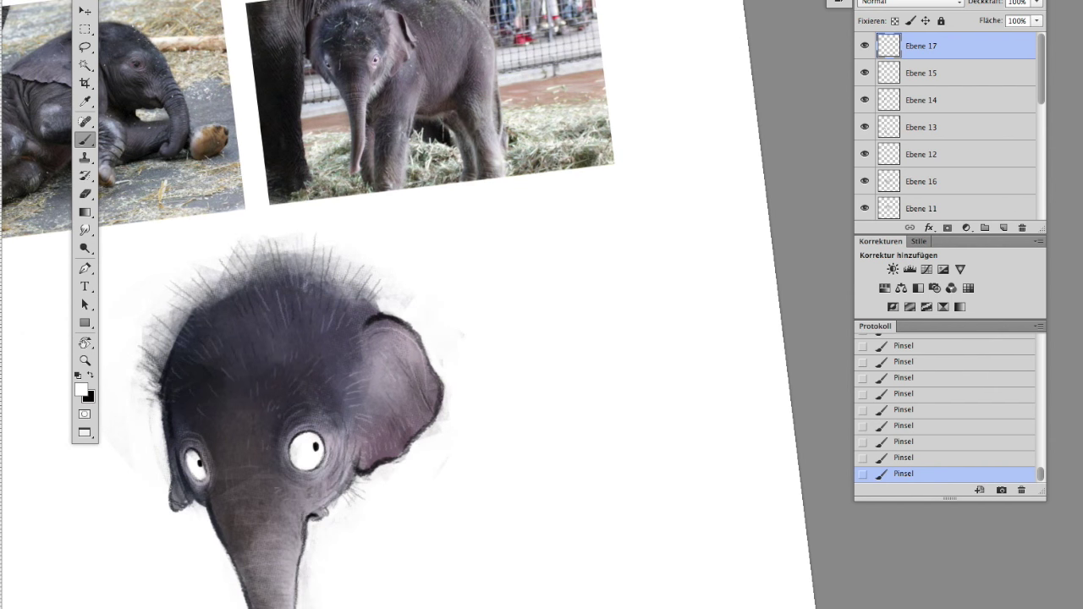
{"action": "left_click_drag", "start_coordinate": [375, 542], "coordinate": [213, 389]}
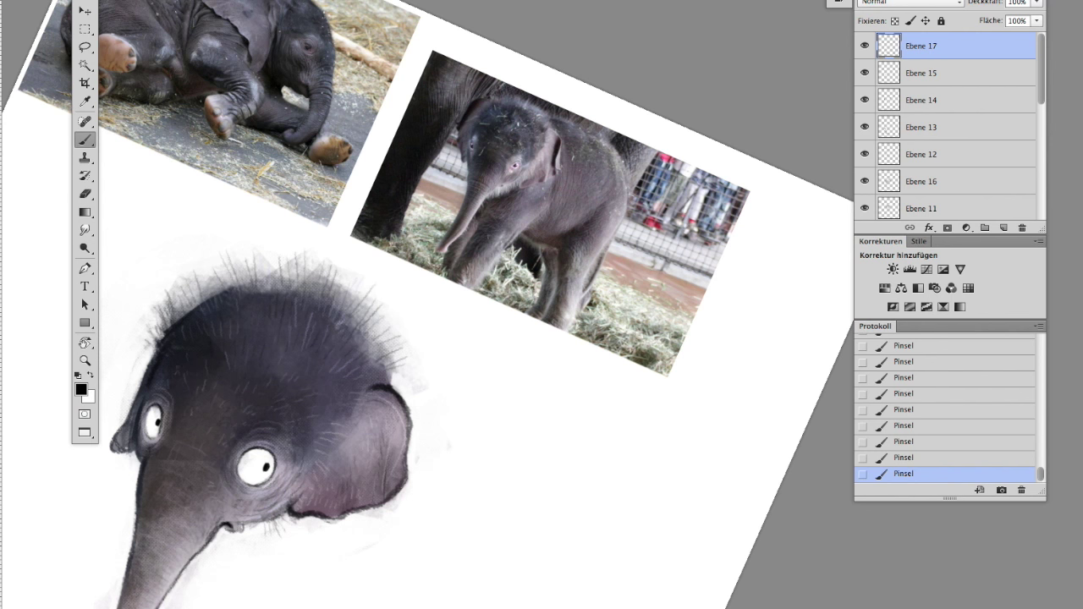
{"action": "left_click_drag", "start_coordinate": [229, 518], "coordinate": [271, 508]}
{"action": "key", "text": "x"}
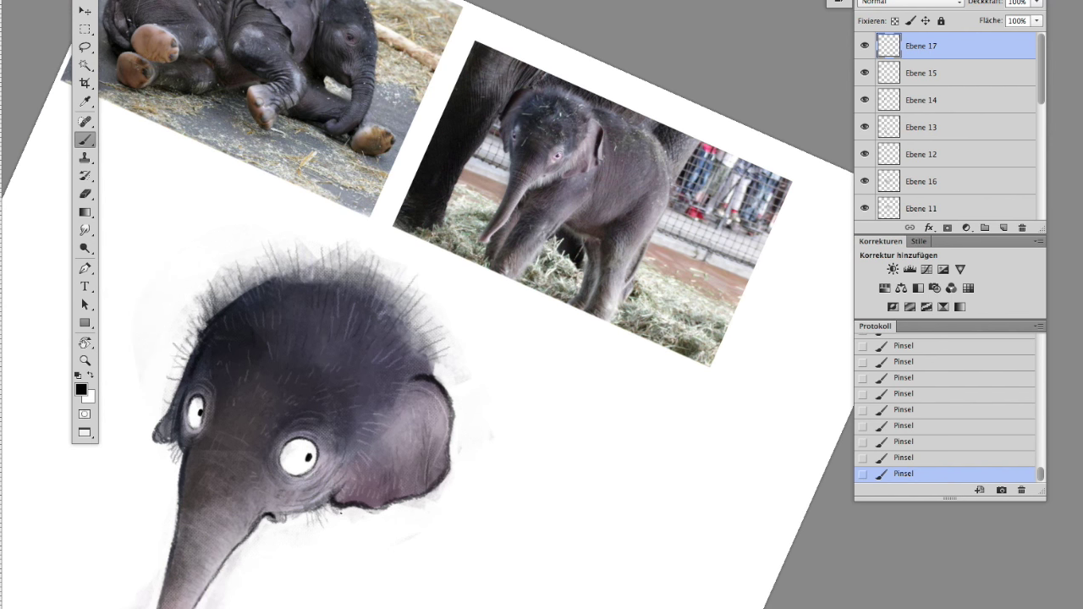
Step: Reset the view upright, paint strokes on new layer Ebene 18, then zoom out to the whole page
{"action": "key", "text": "r"}
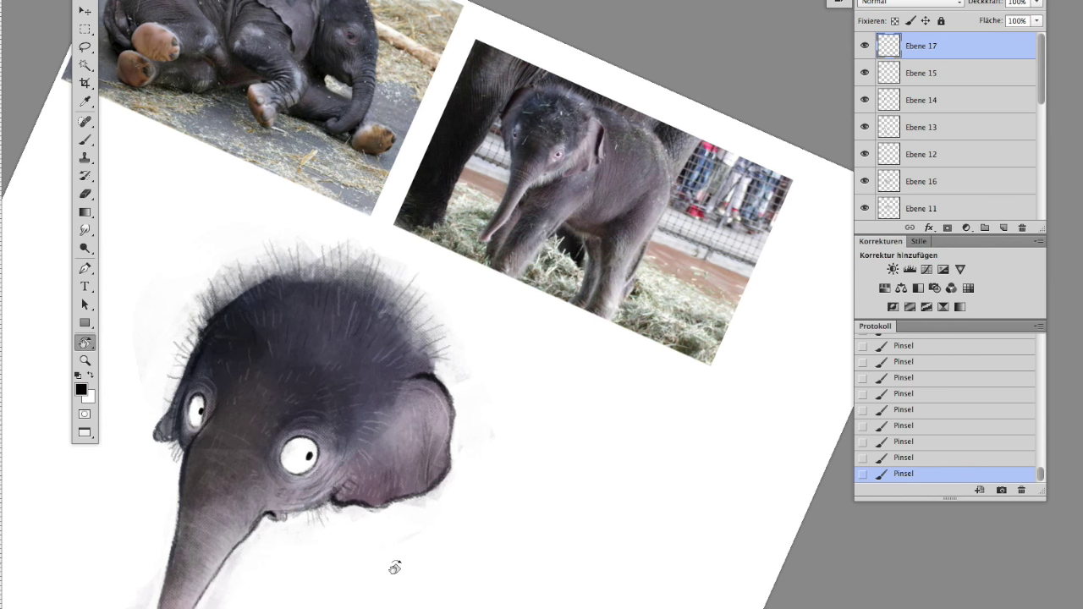
{"action": "key", "text": "Escape"}
{"action": "key", "text": "ctrl+shift+alt+n"}
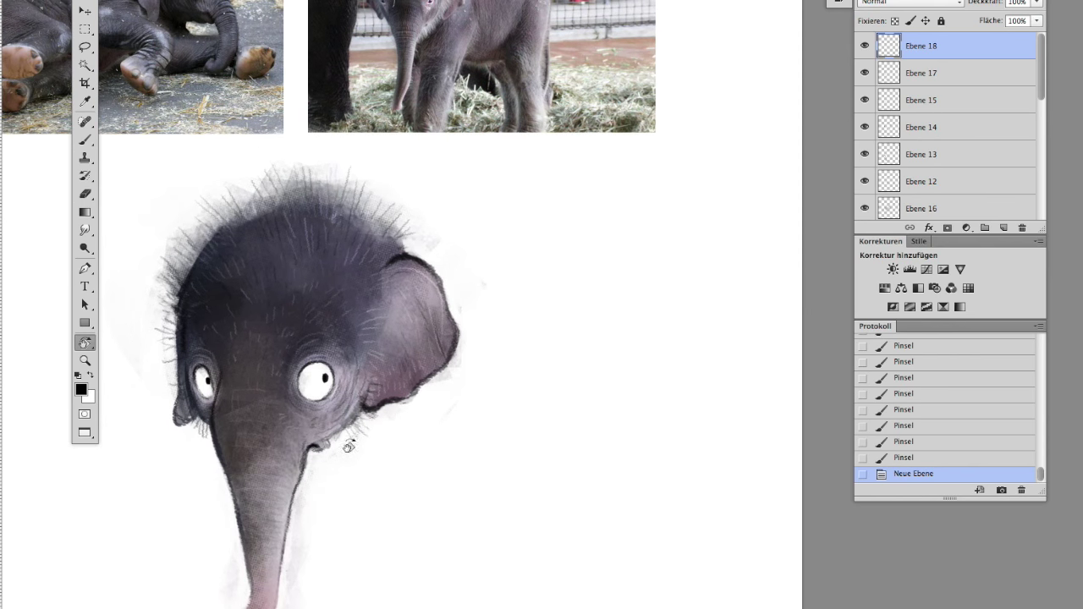
{"action": "key", "text": "b"}
{"action": "left_click", "coordinate": [218, 427]}
{"action": "key", "text": "x"}
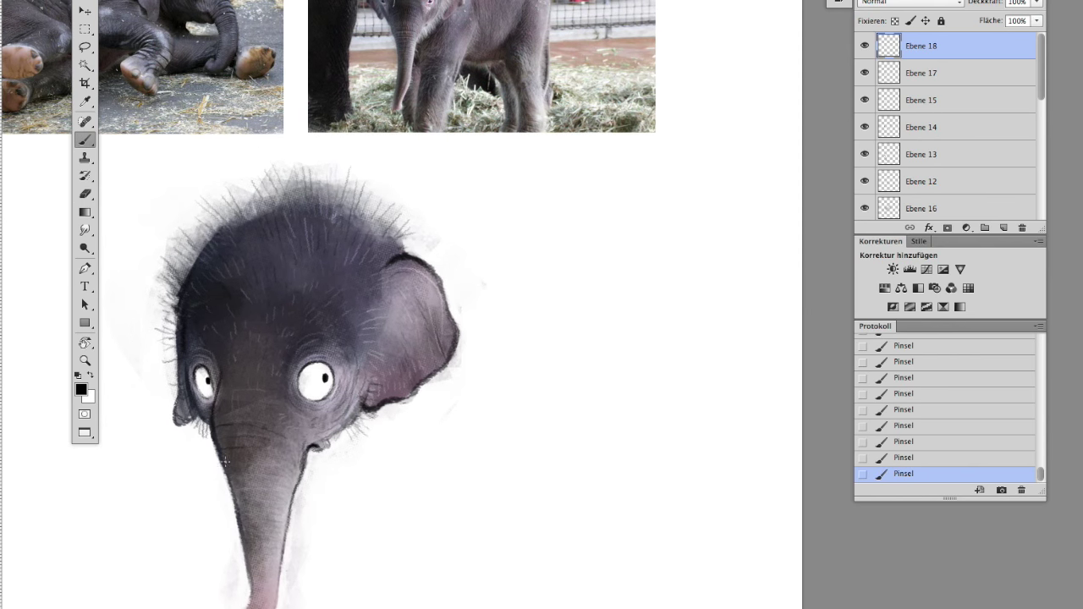
{"action": "scroll", "coordinate": [317, 513], "scroll_direction": "down", "scroll_amount": 2}
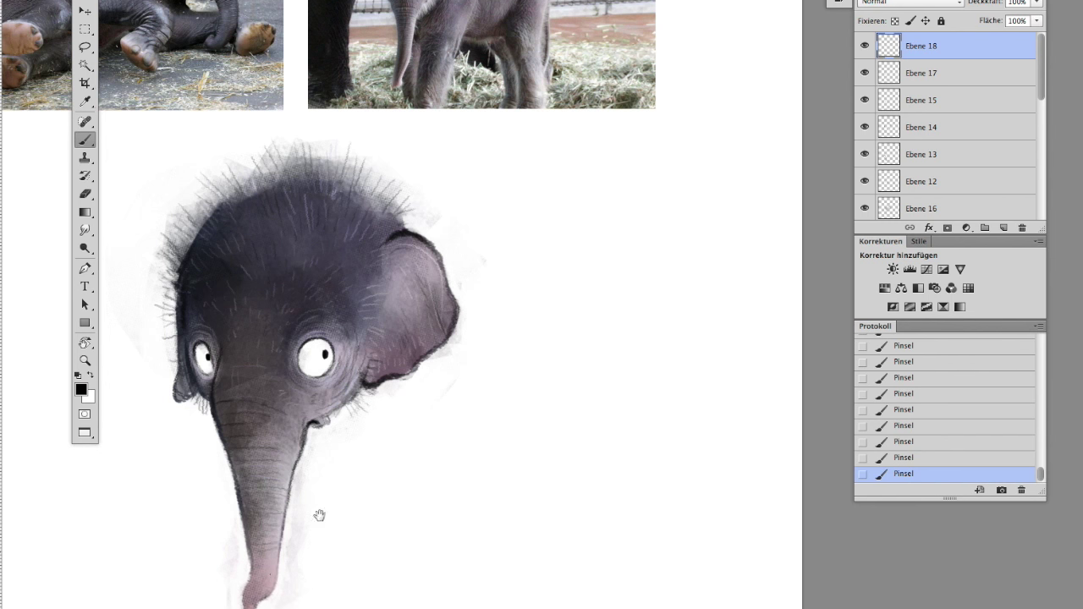
{"action": "scroll", "coordinate": [317, 513], "scroll_direction": "down", "scroll_amount": 1}
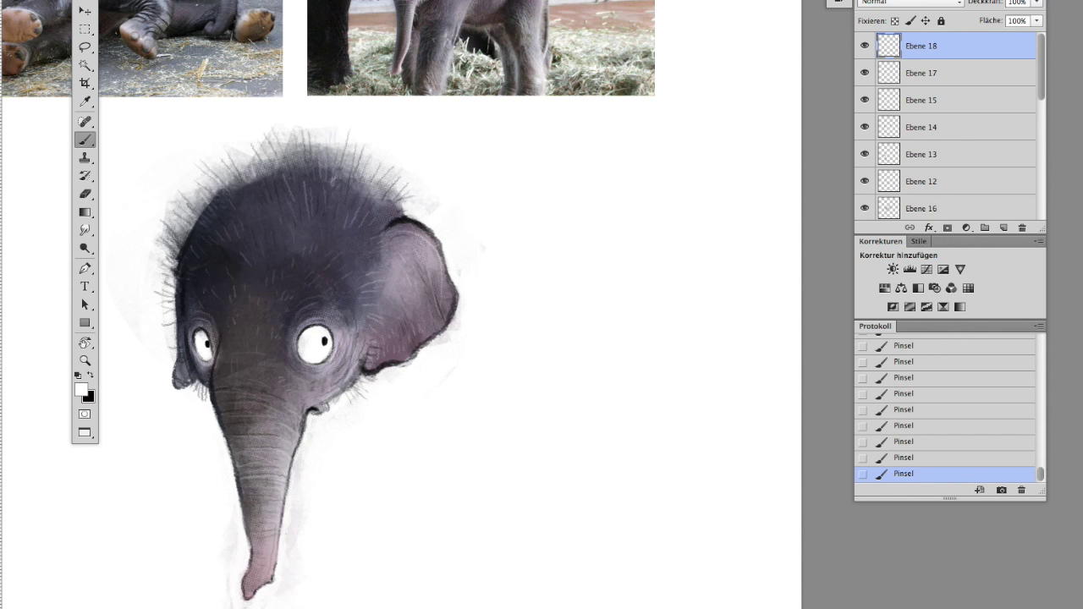
{"action": "key", "text": "ctrl+minus"}
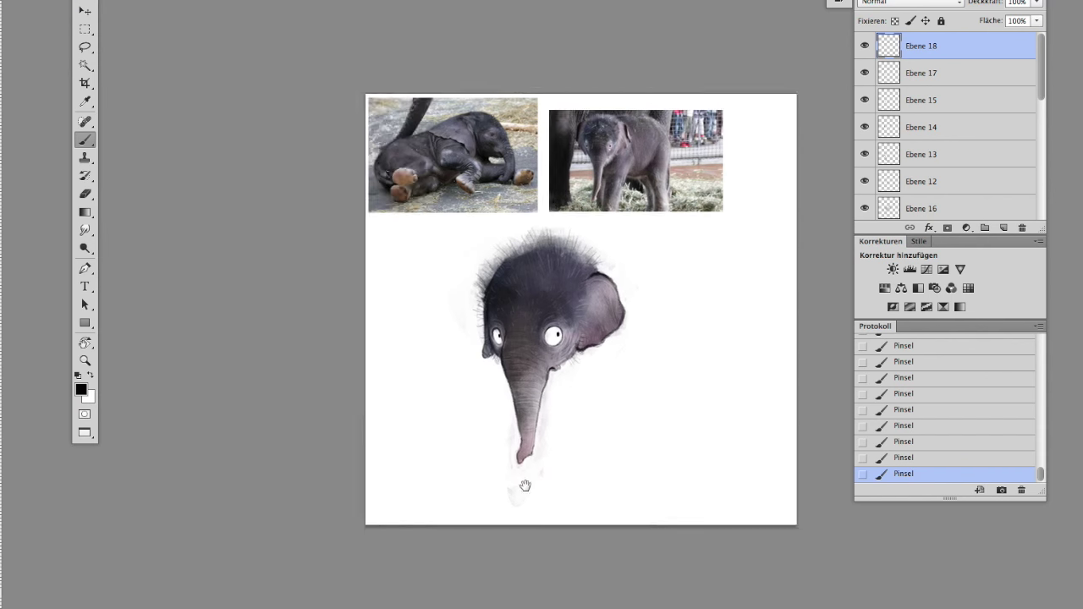
Step: Group the head layers, duplicate the group and merge the copy into one layer
{"action": "scroll", "coordinate": [973, 127], "scroll_direction": "down", "scroll_amount": 5}
{"action": "left_click", "coordinate": [960, 181], "text": "shift"}
{"action": "key", "text": "ctrl+g"}
{"action": "key", "text": "ctrl+j"}
{"action": "key", "text": "ctrl+e"}
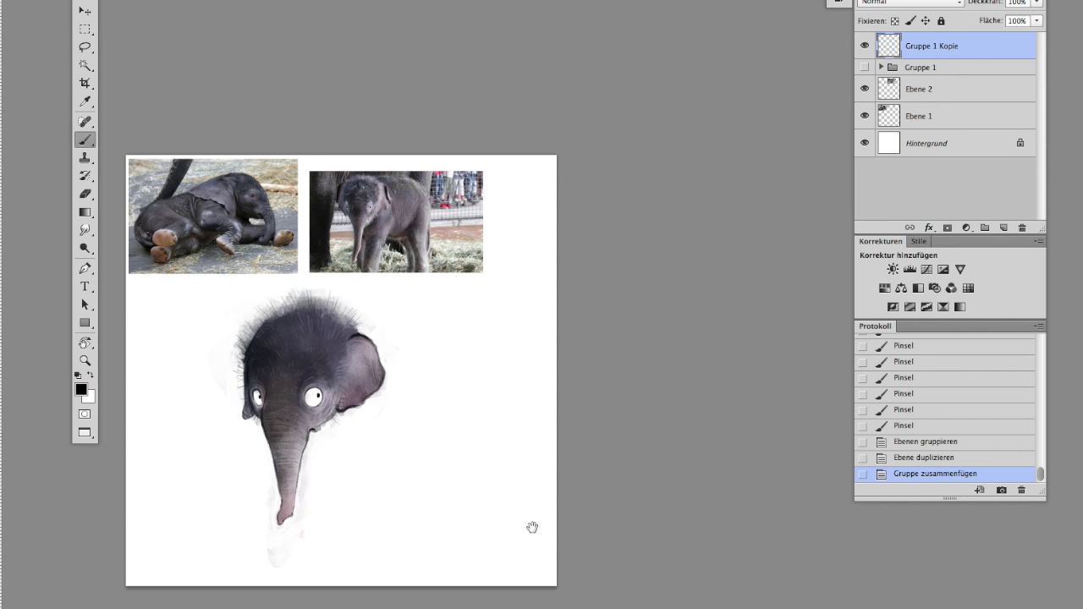
Step: Extend the page downward to 2860 px, move the head lower and warp it
{"action": "scroll", "coordinate": [508, 482], "scroll_direction": "down", "scroll_amount": 2}
{"action": "left_click_drag", "start_coordinate": [331, 463], "coordinate": [331, 593]}
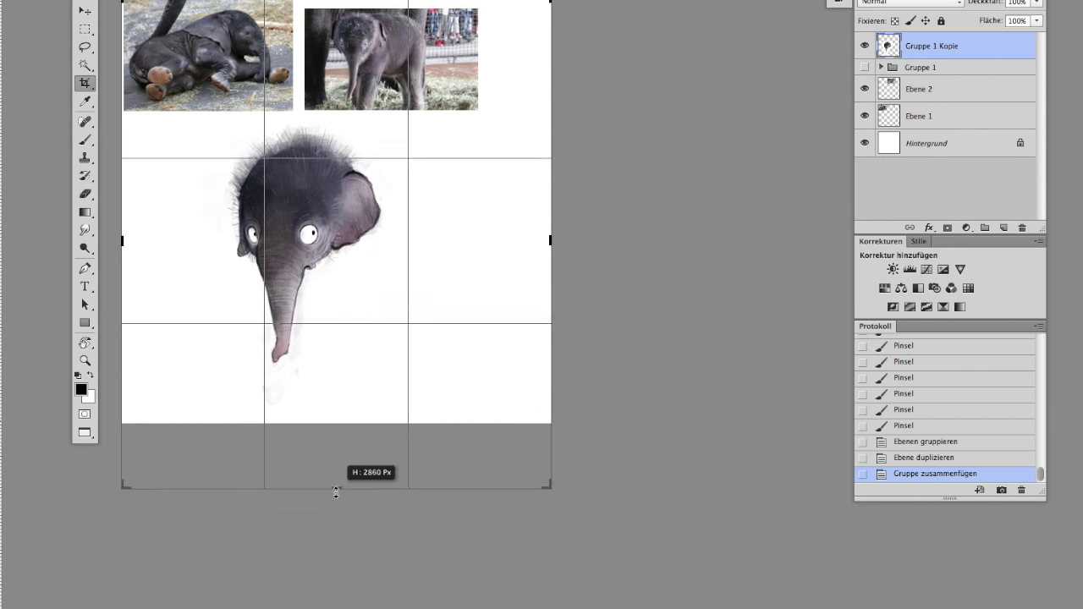
{"action": "key", "text": "Return"}
{"action": "key", "text": "v"}
{"action": "mouse_move", "coordinate": [263, 323]}
{"action": "left_mouse_down"}
{"action": "mouse_move", "coordinate": [275, 395]}
{"action": "mouse_move", "coordinate": [322, 443]}
{"action": "mouse_move", "coordinate": [329, 424]}
{"action": "left_mouse_up"}
{"action": "key", "text": "ctrl+t"}
{"action": "key", "text": "Return"}
Step: On a new layer, sketch the seated body and an arm loop in grey-purple
{"action": "key", "text": "ctrl+shift+alt+n"}
{"action": "key", "text": "i"}
{"action": "left_click", "coordinate": [343, 364]}
{"action": "key", "text": "Return"}
{"action": "key", "text": "b"}
{"action": "left_click_drag", "start_coordinate": [342, 381], "coordinate": [351, 444]}
{"action": "left_click_drag", "start_coordinate": [284, 433], "coordinate": [292, 464]}
{"action": "left_click_drag", "start_coordinate": [302, 434], "coordinate": [303, 459]}
{"action": "left_click_drag", "start_coordinate": [284, 447], "coordinate": [283, 472]}
{"action": "left_click_drag", "start_coordinate": [271, 472], "coordinate": [309, 470]}
{"action": "left_click_drag", "start_coordinate": [272, 448], "coordinate": [278, 474]}
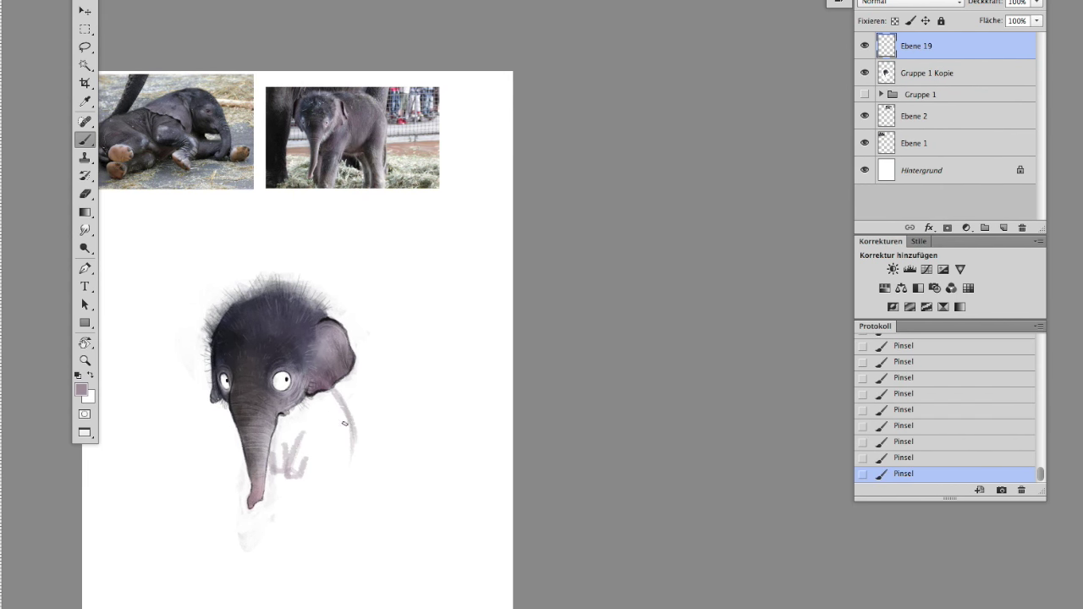
{"action": "left_click_drag", "start_coordinate": [355, 436], "coordinate": [332, 391]}
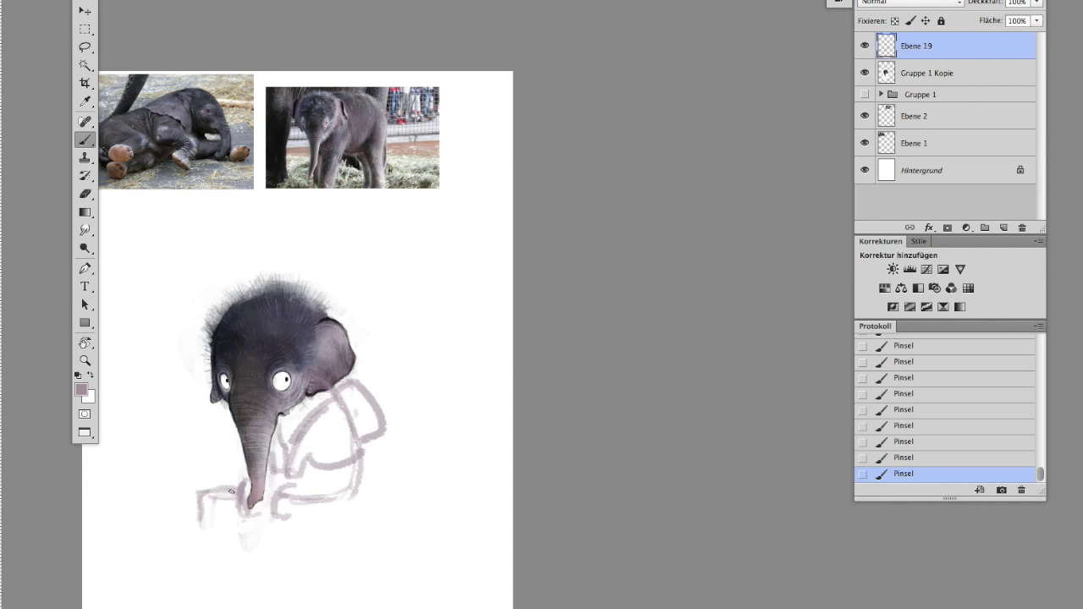
Step: Sketch the tall bus-stop pole topped by a round sign with the letter H
{"action": "left_click_drag", "start_coordinate": [397, 505], "coordinate": [352, 566]}
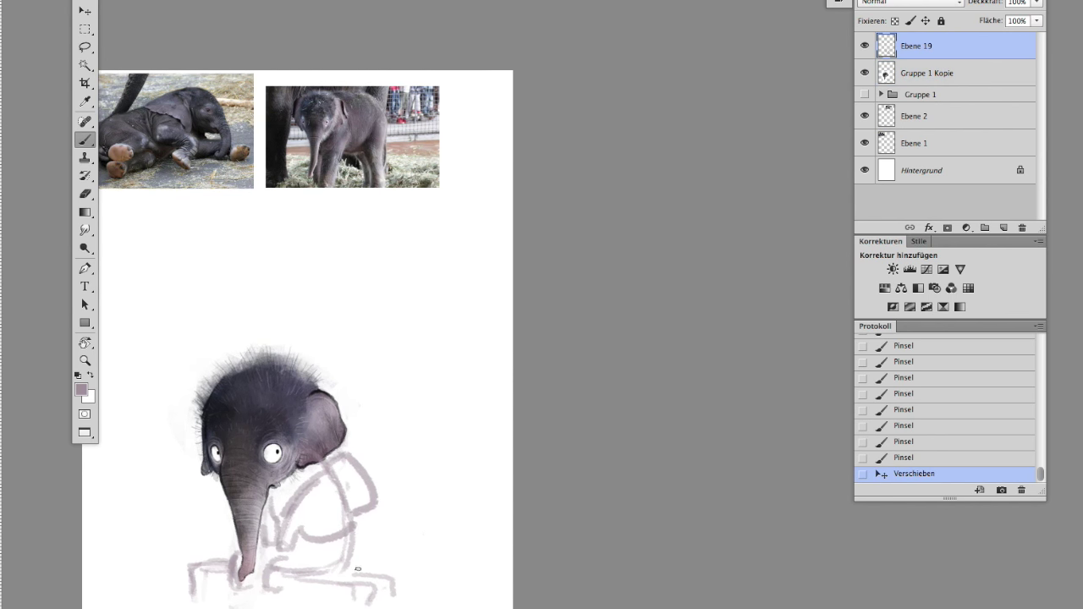
{"action": "left_click_drag", "start_coordinate": [419, 258], "coordinate": [413, 591]}
{"action": "left_click_drag", "start_coordinate": [424, 140], "coordinate": [385, 220]}
{"action": "left_click_drag", "start_coordinate": [411, 169], "coordinate": [436, 212]}
{"action": "left_click_drag", "start_coordinate": [427, 144], "coordinate": [390, 225]}
{"action": "left_click_drag", "start_coordinate": [420, 322], "coordinate": [414, 549]}
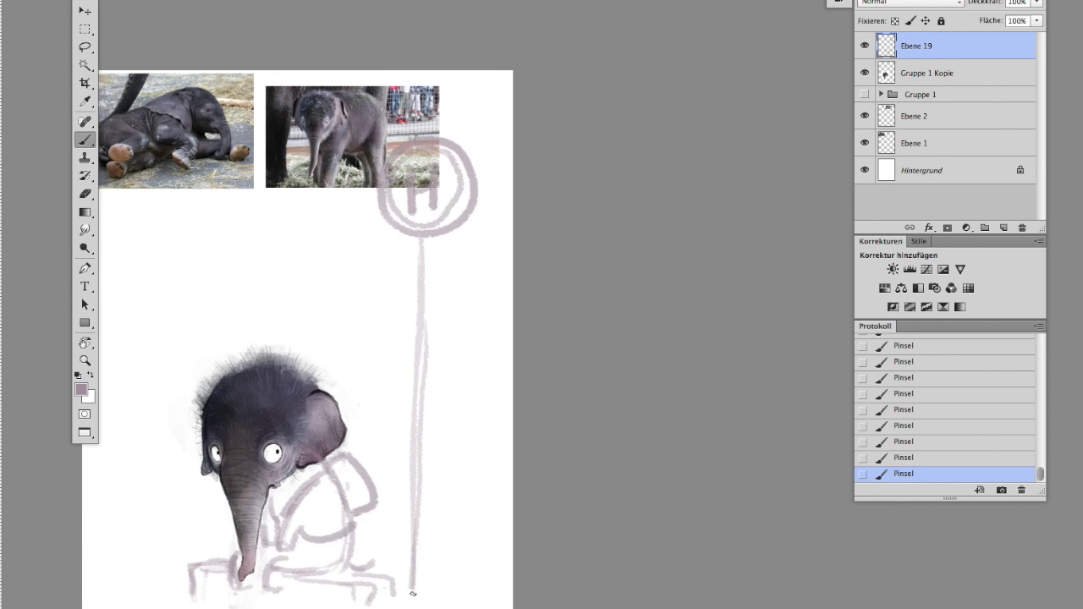
{"action": "key", "text": "ctrl+shift+alt+n"}
{"action": "key", "text": "ctrl+plus"}
Step: Choose a grey and a brush preset, then dab grey paint near the trunk and feet
{"action": "left_click", "coordinate": [81, 390]}
{"action": "key", "text": "Return"}
{"action": "key", "text": "b"}
{"action": "right_click", "coordinate": [313, 135]}
{"action": "left_click", "coordinate": [259, 500]}
{"action": "left_click", "coordinate": [233, 492]}
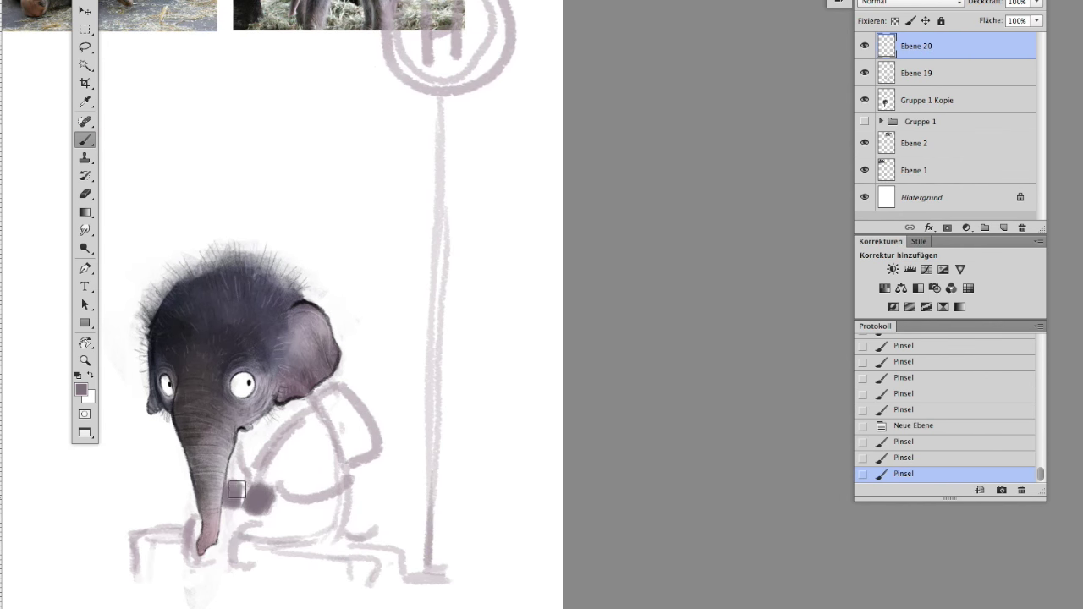
{"action": "left_click", "coordinate": [241, 552]}
Step: Adjust the feet layer's stacking order and erase parts of the grey dabs to shape the feet
{"action": "key", "text": "ctrl+bracketleft"}
{"action": "key", "text": "ctrl+bracketright"}
{"action": "key", "text": "e"}
{"action": "left_click", "coordinate": [213, 533]}
{"action": "left_click", "coordinate": [207, 544]}
{"action": "left_click", "coordinate": [207, 544]}
Step: On a new layer, paint a khaki sweater over the body and trim its outline
{"action": "left_click", "coordinate": [82, 389]}
{"action": "left_click", "coordinate": [796, 471]}
{"action": "key", "text": "Return"}
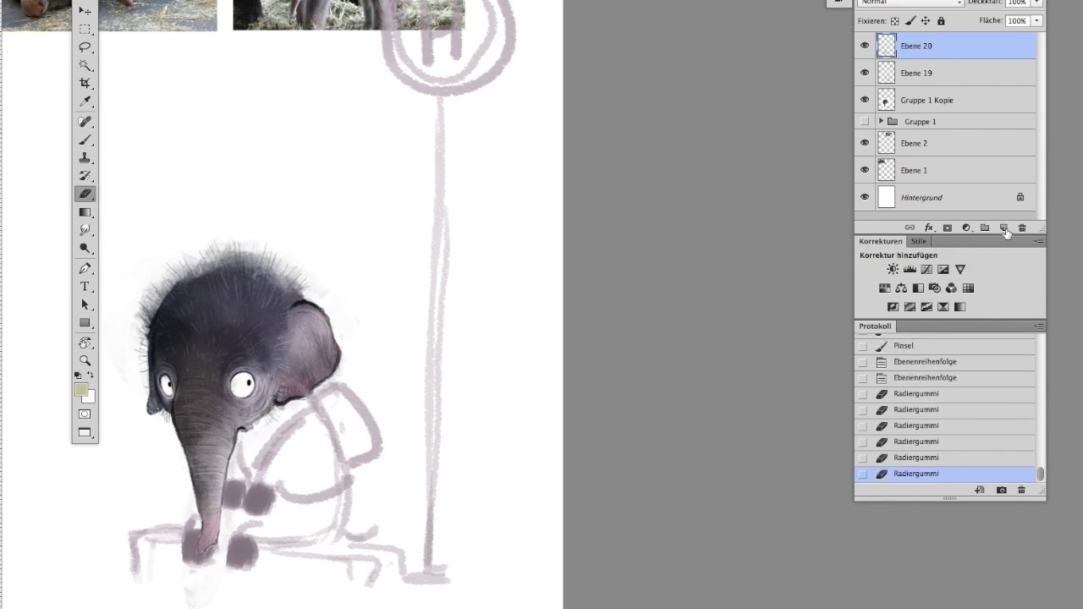
{"action": "key", "text": "ctrl+shift+alt+n"}
{"action": "key", "text": "b"}
{"action": "left_click_drag", "start_coordinate": [265, 464], "coordinate": [285, 491]}
{"action": "key", "text": "e"}
{"action": "left_click_drag", "start_coordinate": [262, 406], "coordinate": [245, 423]}
{"action": "left_click_drag", "start_coordinate": [233, 428], "coordinate": [207, 468]}
{"action": "key", "text": "b"}
{"action": "mouse_move", "coordinate": [309, 419]}
{"action": "left_mouse_down"}
{"action": "mouse_move", "coordinate": [334, 444]}
{"action": "mouse_move", "coordinate": [313, 466]}
{"action": "mouse_move", "coordinate": [321, 432]}
{"action": "mouse_move", "coordinate": [348, 453]}
{"action": "mouse_move", "coordinate": [412, 440]}
{"action": "left_mouse_up"}
Step: Add darker khaki shading layers clipped to the sweater, plus a new layer on top
{"action": "key", "text": "e"}
{"action": "left_click", "coordinate": [81, 390]}
{"action": "key", "text": "ctrl+shift+alt+n"}
{"action": "key", "text": "ctrl+alt+g"}
{"action": "left_click", "coordinate": [81, 390]}
{"action": "key", "text": "ctrl+shift+alt+n"}
{"action": "key", "text": "ctrl+alt+g"}
{"action": "key", "text": "ctrl+shift+alt+n"}
Step: Add white strokes near the collar and a thin yellow highlight along the sweater collar
{"action": "key", "text": "x"}
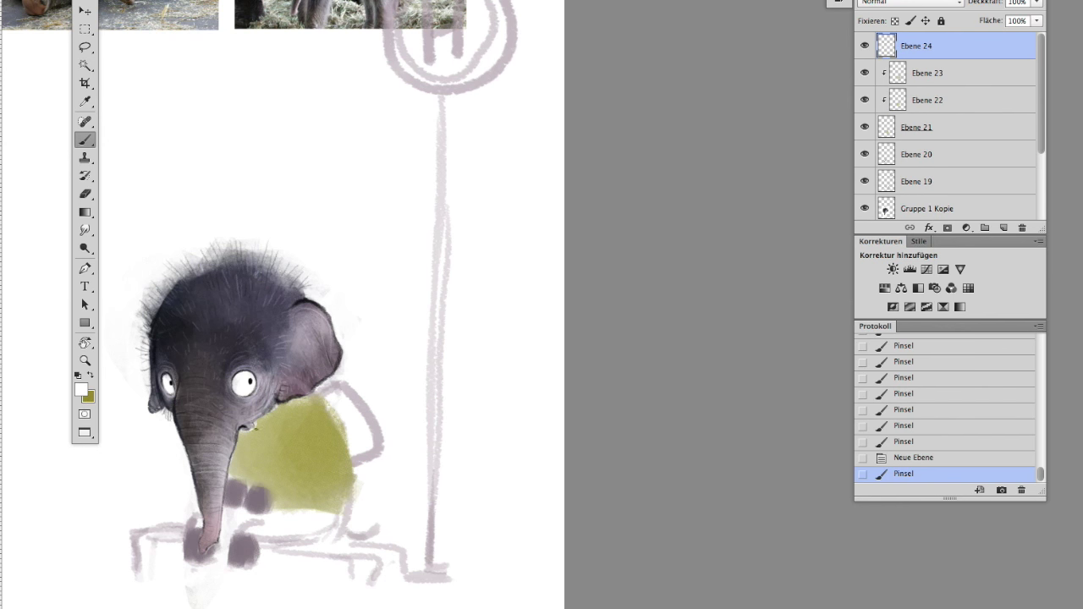
{"action": "key", "text": "e"}
{"action": "left_click_drag", "start_coordinate": [250, 446], "coordinate": [269, 435]}
{"action": "key", "text": "b"}
{"action": "key", "text": "b"}
{"action": "left_click", "coordinate": [81, 390]}
{"action": "key", "text": "Return"}
{"action": "key", "text": "ctrl+shift+alt+n"}
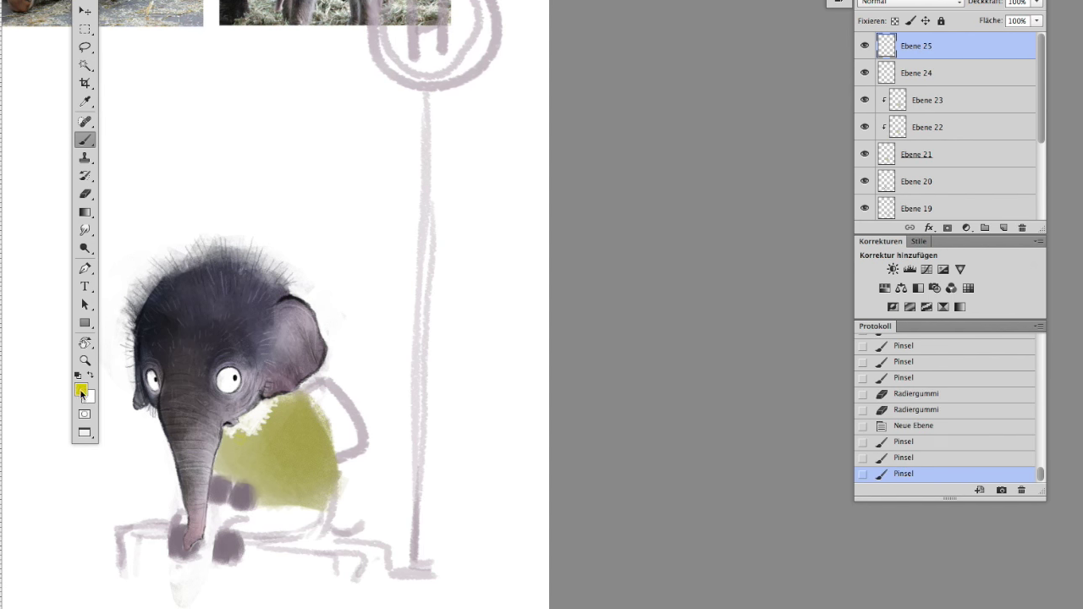
{"action": "left_click_drag", "start_coordinate": [291, 432], "coordinate": [269, 478]}
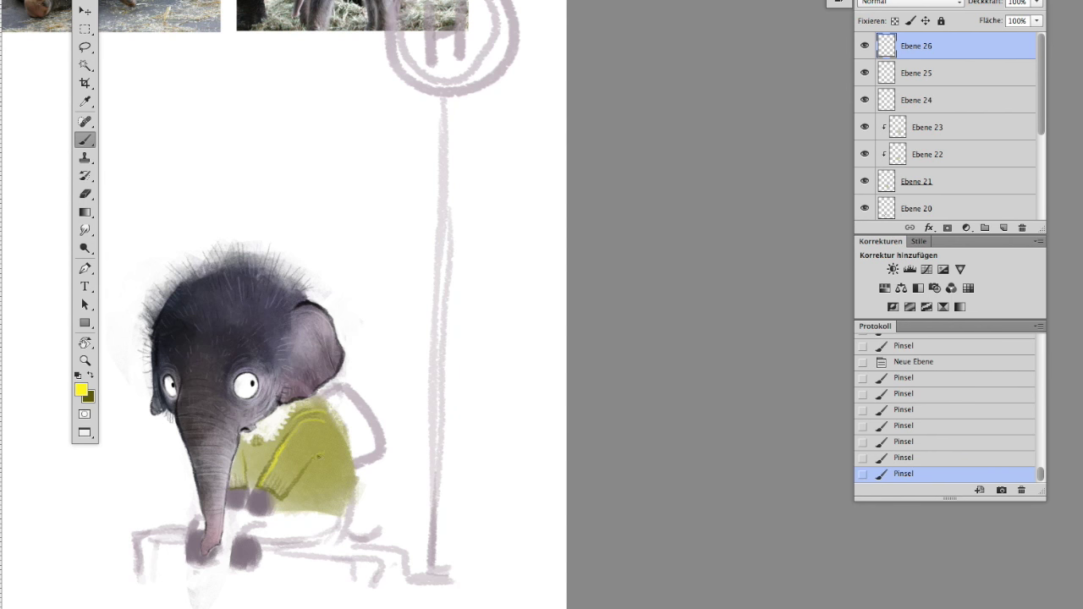
Step: On a new layer, paint a brown satchel beside the elephant and trim its edges
{"action": "key", "text": "x"}
{"action": "left_click", "coordinate": [357, 484], "text": "alt"}
{"action": "left_click", "coordinate": [870, 211]}
{"action": "left_click", "coordinate": [1004, 228]}
{"action": "left_click", "coordinate": [81, 389]}
{"action": "left_click", "coordinate": [909, 307]}
{"action": "left_click_drag", "start_coordinate": [385, 413], "coordinate": [364, 457]}
{"action": "left_click_drag", "start_coordinate": [334, 385], "coordinate": [377, 453]}
{"action": "key", "text": "e"}
{"action": "mouse_move", "coordinate": [373, 406]}
{"action": "left_mouse_down"}
{"action": "mouse_move", "coordinate": [380, 457]}
{"action": "mouse_move", "coordinate": [357, 439]}
{"action": "left_mouse_up"}
Step: Paint lighter brown shading and orange flap and buckle colours on clipped satchel layers
{"action": "key", "text": "b"}
{"action": "key", "text": "ctrl+shift+alt+n"}
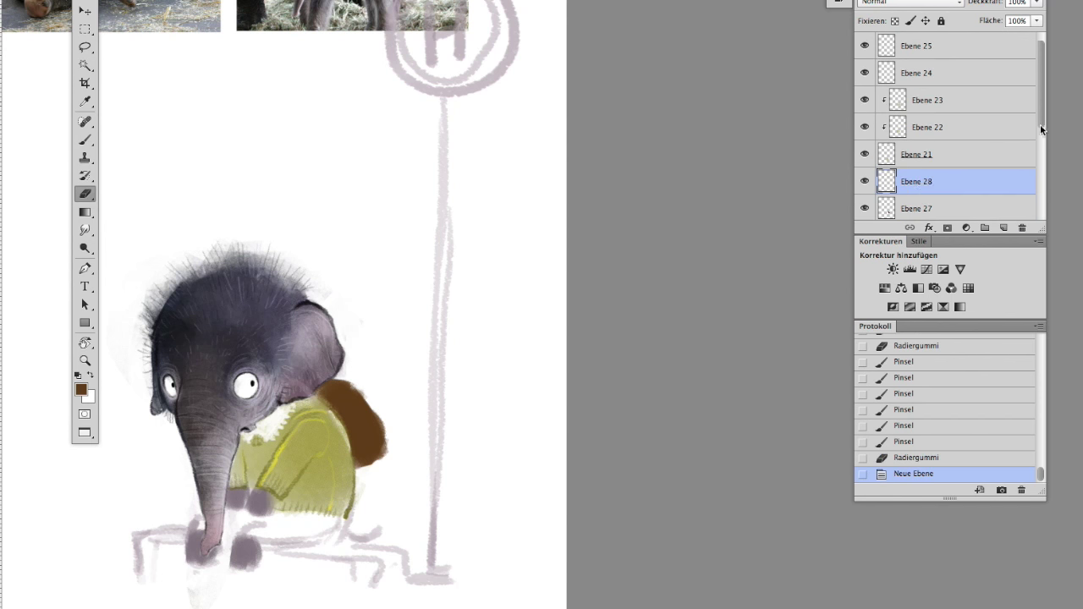
{"action": "key", "text": "ctrl+alt+g"}
{"action": "left_click", "coordinate": [81, 389]}
{"action": "left_click", "coordinate": [912, 307]}
{"action": "left_click", "coordinate": [81, 390]}
{"action": "left_click", "coordinate": [911, 307]}
{"action": "mouse_move", "coordinate": [372, 415]}
{"action": "left_mouse_down"}
{"action": "mouse_move", "coordinate": [362, 438]}
{"action": "mouse_move", "coordinate": [354, 413]}
{"action": "left_mouse_up"}
{"action": "left_click", "coordinate": [81, 389]}
{"action": "left_click", "coordinate": [911, 307]}
{"action": "key", "text": "ctrl+shift+alt+n"}
{"action": "left_click", "coordinate": [81, 389]}
{"action": "left_click", "coordinate": [911, 307]}
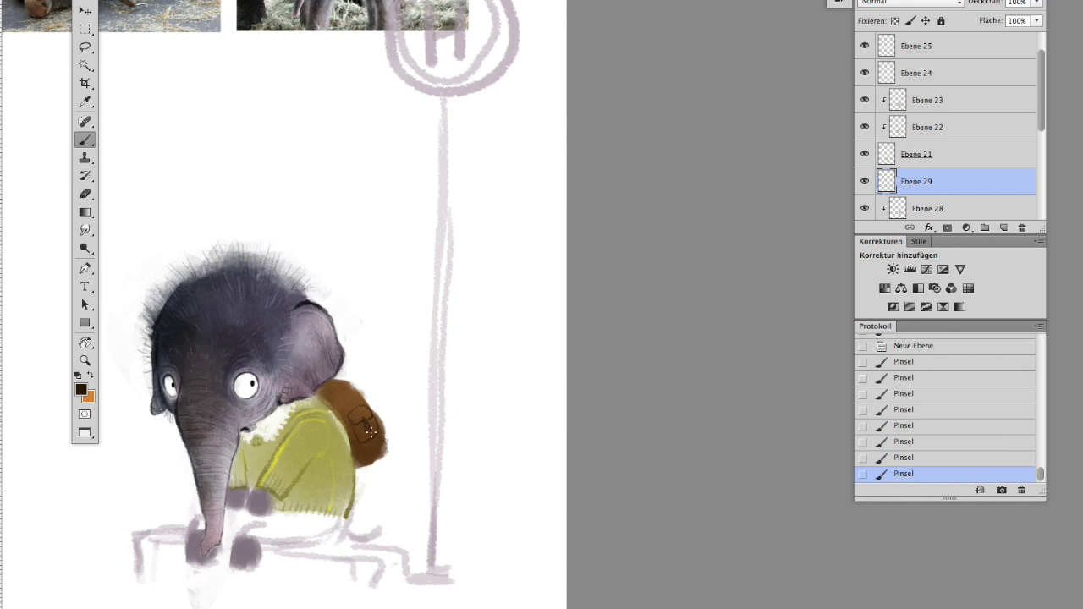
Step: On a new top layer, paint the brown strap across the sweater and tidy its edges
{"action": "key", "text": "x"}
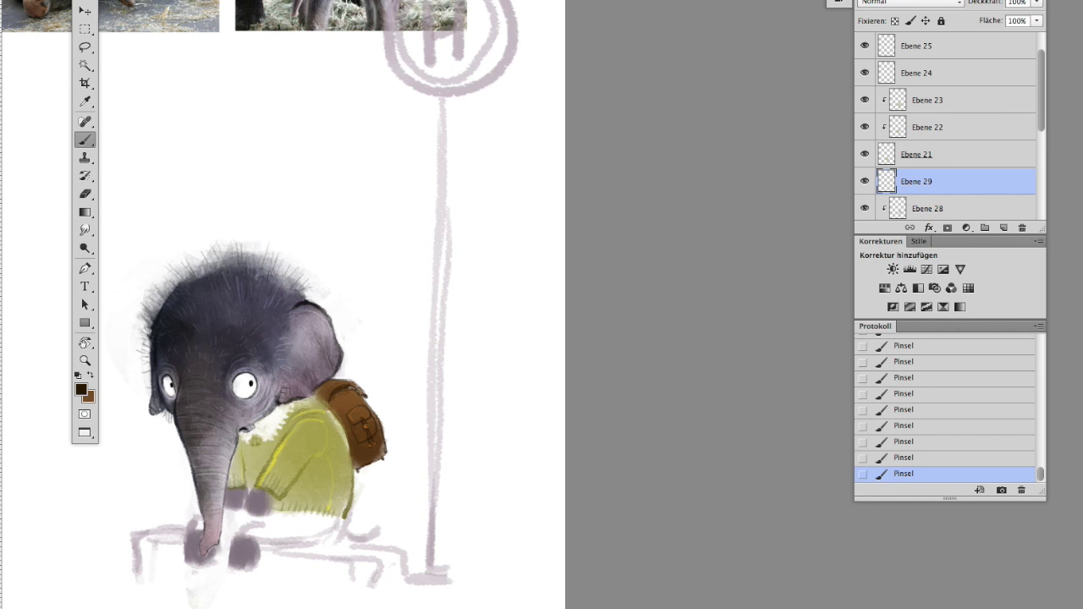
{"action": "key", "text": "x"}
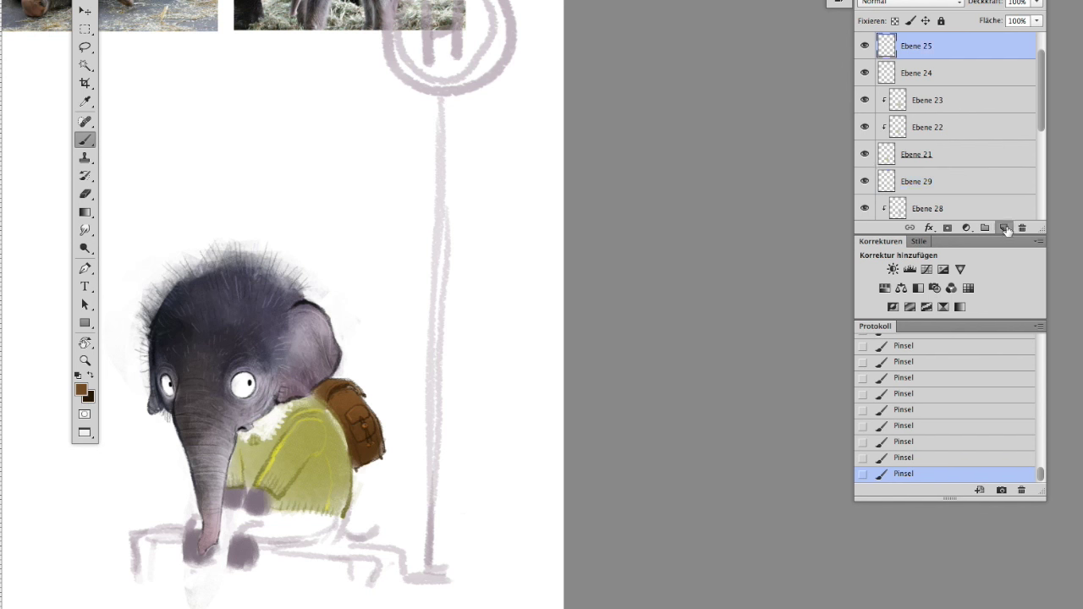
{"action": "left_click", "coordinate": [926, 45]}
{"action": "mouse_move", "coordinate": [322, 397]}
{"action": "left_mouse_down"}
{"action": "mouse_move", "coordinate": [286, 425]}
{"action": "mouse_move", "coordinate": [293, 432]}
{"action": "left_mouse_up"}
{"action": "key", "text": "e"}
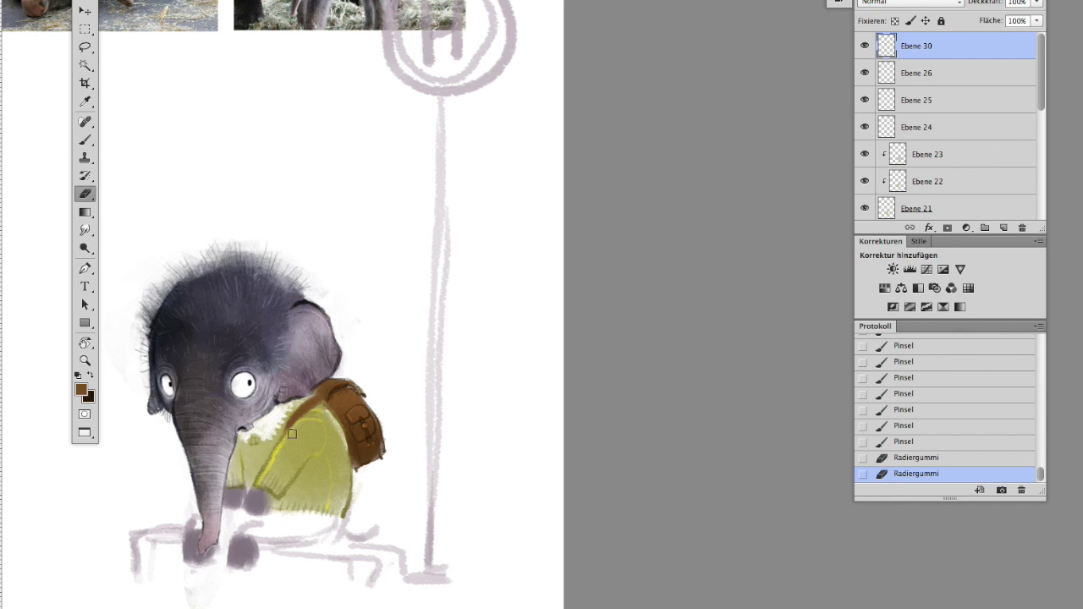
{"action": "left_click_drag", "start_coordinate": [305, 470], "coordinate": [347, 474]}
{"action": "key", "text": "e"}
{"action": "key", "text": "b"}
{"action": "key", "text": "x"}
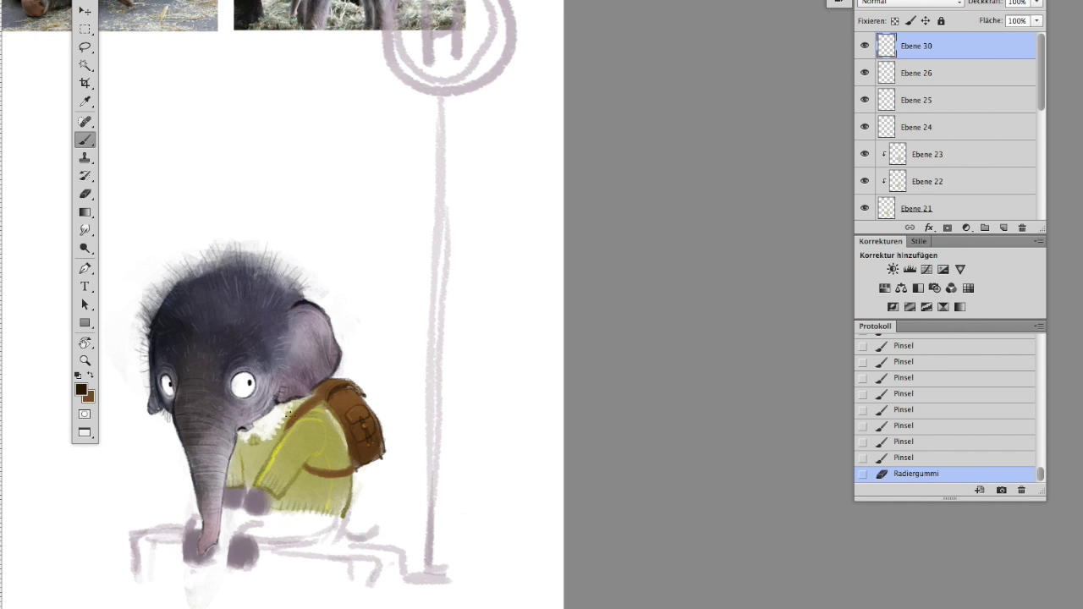
{"action": "key", "text": "e"}
{"action": "key", "text": "b"}
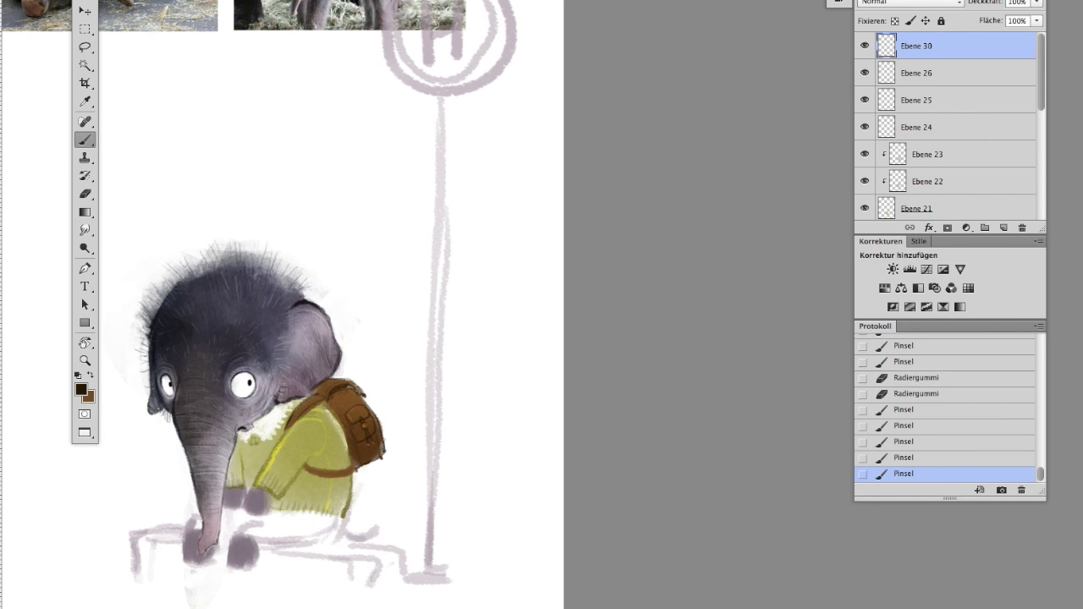
Step: Hide Ebene 20 and paint teal pants over the legs on a new layer
{"action": "left_click_drag", "start_coordinate": [254, 339], "coordinate": [286, 326]}
{"action": "left_click_drag", "start_coordinate": [1040, 76], "coordinate": [1040, 122]}
{"action": "left_click", "coordinate": [865, 207]}
{"action": "left_click", "coordinate": [865, 207]}
{"action": "left_click", "coordinate": [1004, 227]}
{"action": "key", "text": "x"}
{"action": "left_click", "coordinate": [82, 389]}
{"action": "left_click_drag", "start_coordinate": [787, 426], "coordinate": [791, 404]}
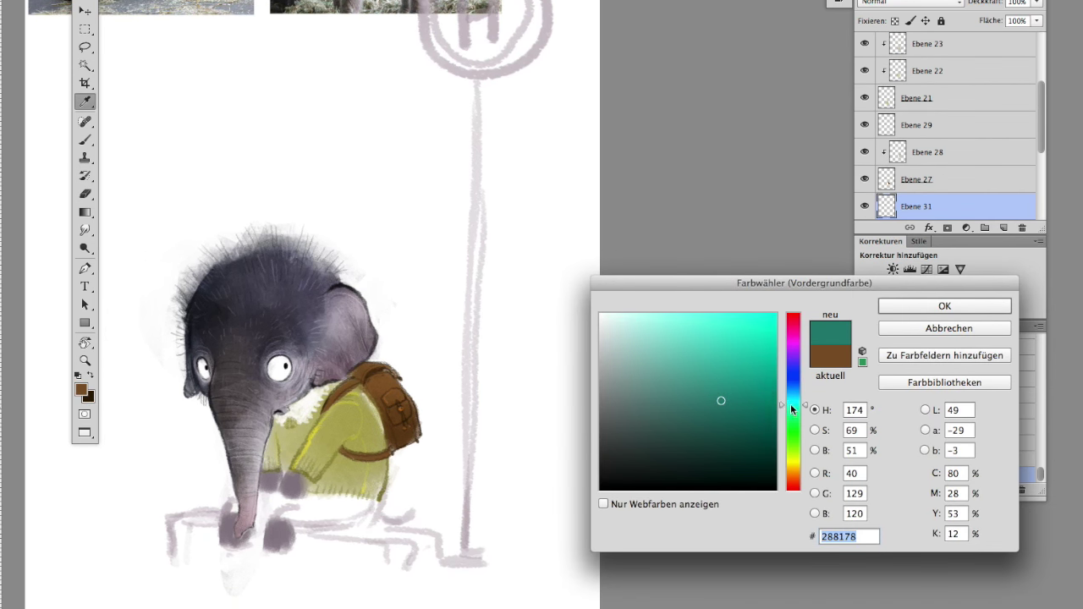
{"action": "left_click", "coordinate": [669, 358]}
{"action": "key", "text": "Return"}
{"action": "mouse_move", "coordinate": [263, 508]}
{"action": "left_mouse_down"}
{"action": "mouse_move", "coordinate": [288, 513]}
{"action": "mouse_move", "coordinate": [246, 512]}
{"action": "left_mouse_up"}
Step: Mask the pants layer and remove teal paint beyond the legs and near the trunk tip
{"action": "key", "text": "e"}
{"action": "left_click", "coordinate": [947, 227]}
{"action": "mouse_move", "coordinate": [241, 487]}
{"action": "left_mouse_down"}
{"action": "mouse_move", "coordinate": [247, 508]}
{"action": "mouse_move", "coordinate": [236, 519]}
{"action": "left_mouse_up"}
{"action": "key", "text": "x"}
{"action": "left_click", "coordinate": [236, 519]}
{"action": "left_click", "coordinate": [237, 522]}
{"action": "left_click", "coordinate": [238, 525]}
{"action": "left_click", "coordinate": [239, 529]}
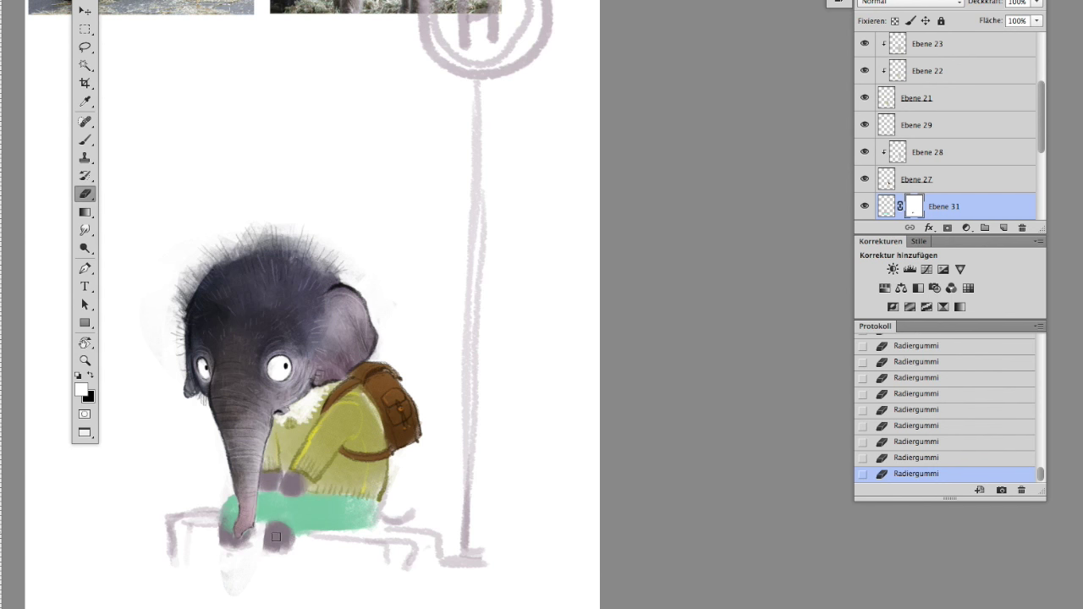
Step: Add a new detail layer clipped to the pants
{"action": "key", "text": "b"}
{"action": "left_click", "coordinate": [339, 508], "text": "alt"}
{"action": "key", "text": "ctrl+alt+shift+n"}
{"action": "key", "text": "ctrl+alt+g"}
{"action": "left_click", "coordinate": [81, 390]}
{"action": "key", "text": "Return"}
Step: Paint a light pink heart pattern, blended with Negativ multiplizieren at 85% opacity
{"action": "key", "text": "i"}
{"action": "left_click", "coordinate": [81, 390]}
{"action": "left_click", "coordinate": [716, 321]}
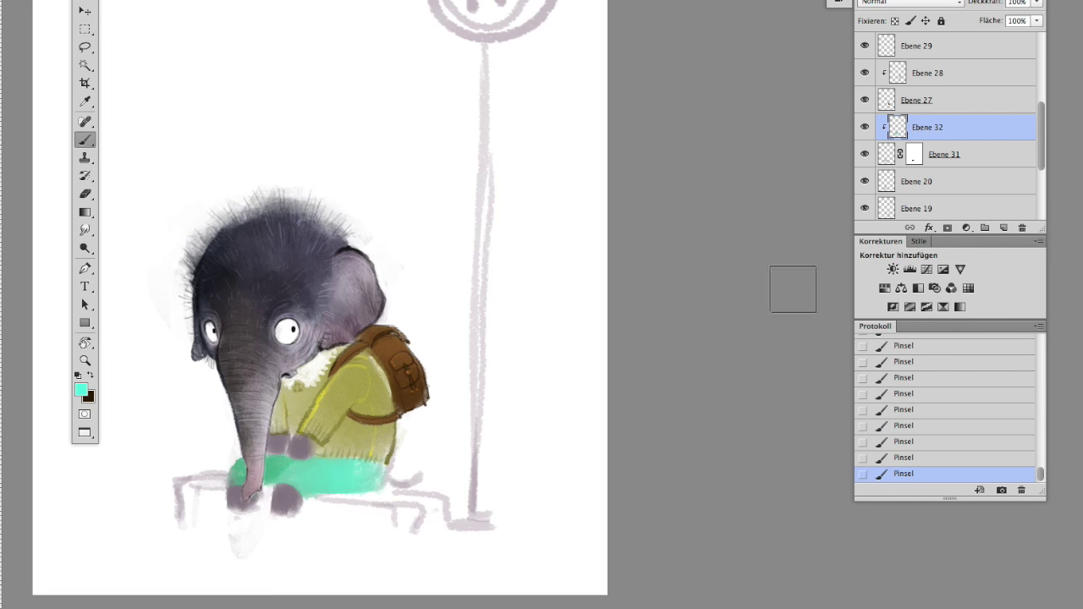
{"action": "left_click", "coordinate": [796, 351]}
{"action": "left_click", "coordinate": [628, 331]}
{"action": "key", "text": "Return"}
{"action": "key", "text": "b"}
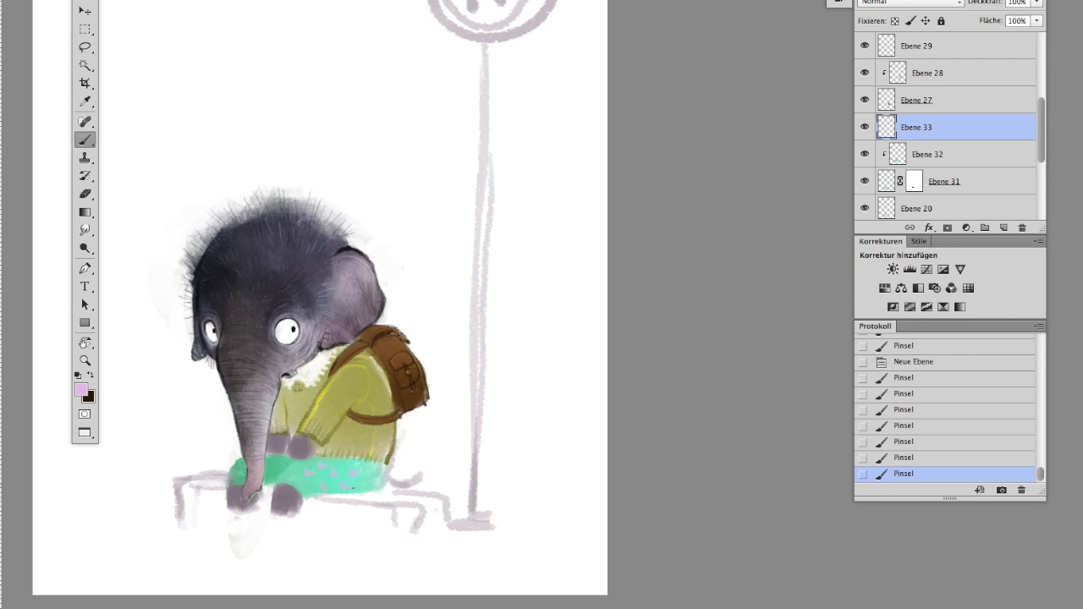
{"action": "key", "text": "e"}
{"action": "left_click", "coordinate": [909, 3]}
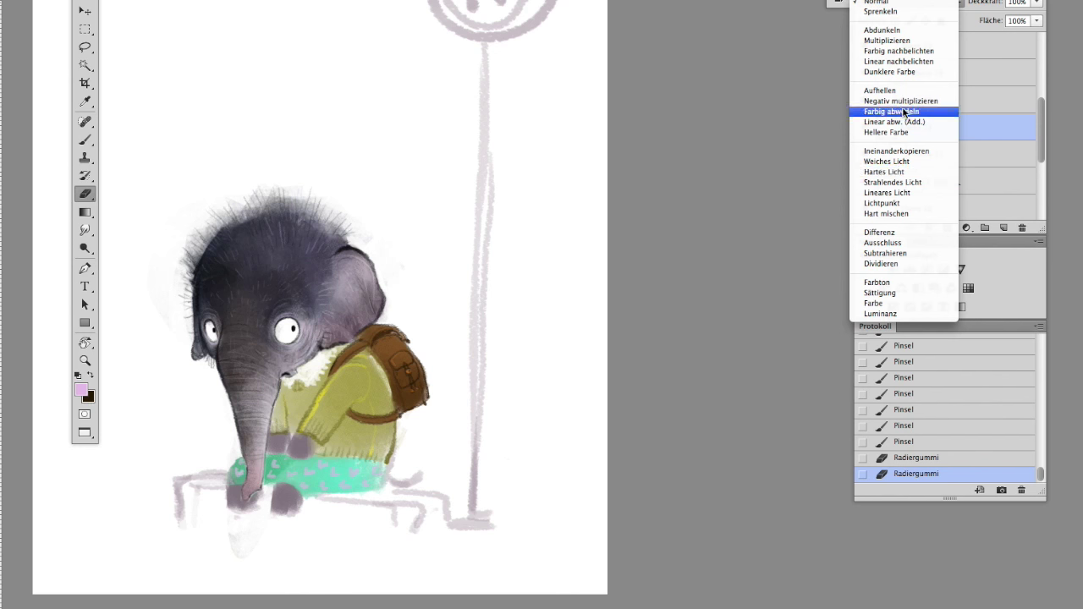
{"action": "left_click", "coordinate": [905, 112]}
{"action": "left_click_drag", "start_coordinate": [1036, 2], "coordinate": [1028, 15]}
Step: On a new layer, outline the pants in a darkened green based on 009970
{"action": "left_click", "coordinate": [1003, 228]}
{"action": "left_click", "coordinate": [81, 390]}
{"action": "left_click", "coordinate": [775, 384]}
{"action": "key", "text": "Return"}
{"action": "key", "text": "b"}
{"action": "left_click", "coordinate": [82, 390]}
{"action": "left_click", "coordinate": [773, 428]}
{"action": "left_click", "coordinate": [944, 307]}
{"action": "left_click_drag", "start_coordinate": [288, 478], "coordinate": [334, 491]}
Step: Choose a purple, then a lighter magenta, as the paint colour
{"action": "key", "text": "x"}
{"action": "left_click", "coordinate": [81, 390]}
{"action": "left_click", "coordinate": [711, 355]}
{"action": "key", "text": "Return"}
{"action": "left_click", "coordinate": [81, 390]}
{"action": "left_click", "coordinate": [699, 356]}
{"action": "key", "text": "Return"}
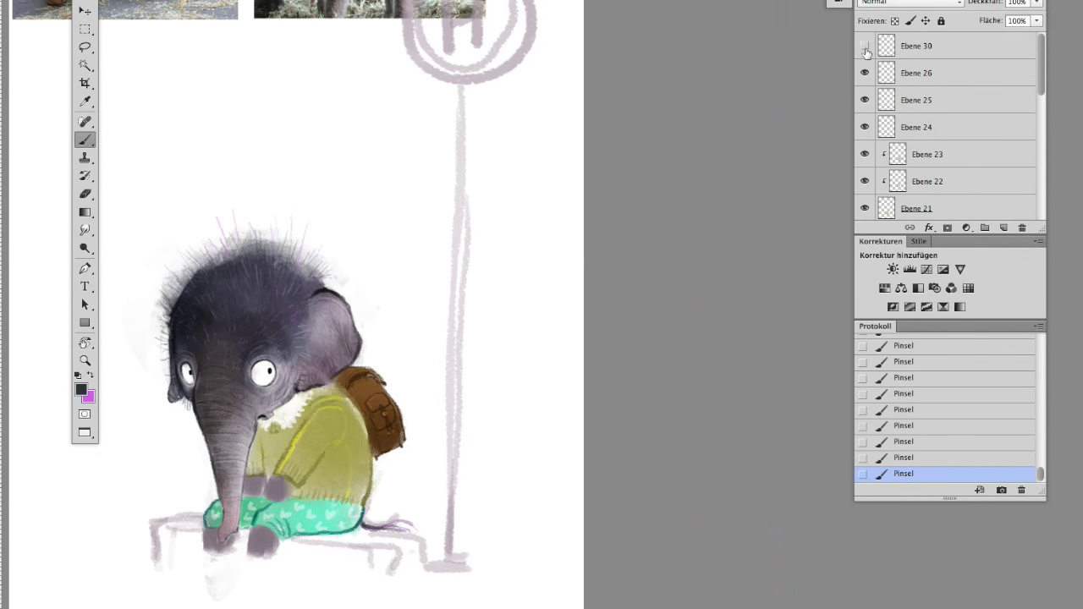
Step: Select Ebene 30 and sample greyish-mauve colours from the drawing for the head wisps and tail
{"action": "left_click", "coordinate": [866, 53]}
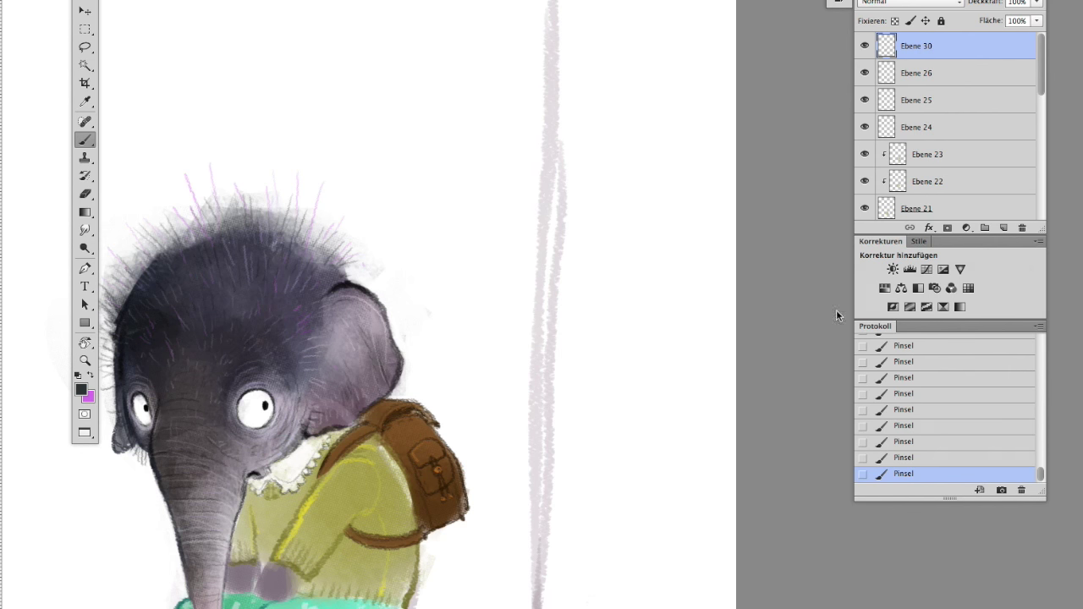
{"action": "left_click", "coordinate": [552, 254], "text": "alt"}
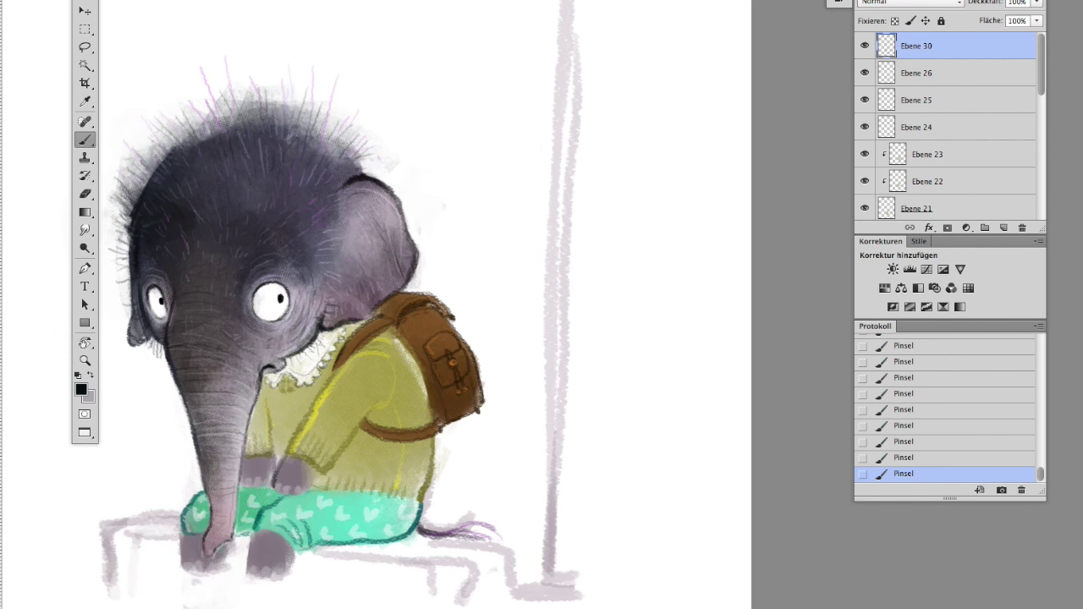
{"action": "left_click", "coordinate": [319, 480], "text": "alt"}
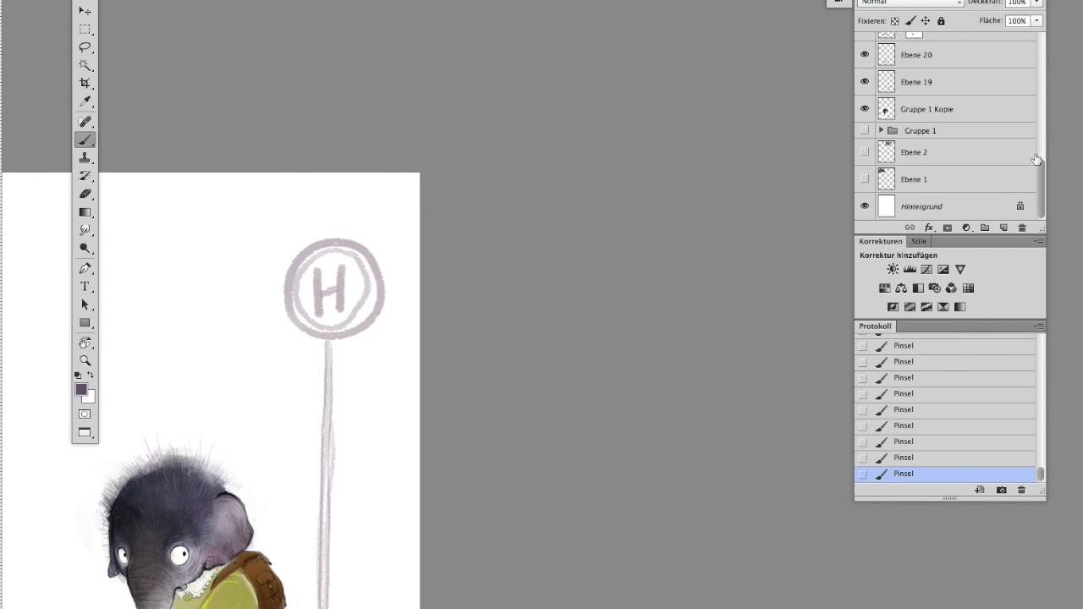
Step: Lasso the H sign, warp it into a new shape and shift it down
{"action": "key", "text": "l"}
{"action": "left_click_drag", "start_coordinate": [335, 194], "coordinate": [330, 338]}
{"action": "key", "text": "ctrl+t"}
{"action": "right_click", "coordinate": [353, 287]}
{"action": "left_click", "coordinate": [389, 377]}
{"action": "mouse_move", "coordinate": [410, 268]}
{"action": "left_mouse_down"}
{"action": "mouse_move", "coordinate": [413, 293]}
{"action": "mouse_move", "coordinate": [355, 283]}
{"action": "mouse_move", "coordinate": [364, 264]}
{"action": "left_mouse_up"}
{"action": "key", "text": "Return"}
Step: Deselect, add a new layer for the sign paint and position it
{"action": "key", "text": "v"}
{"action": "key", "text": "ctrl+d"}
{"action": "key", "text": "ctrl+shift+alt+n"}
{"action": "key", "text": "b"}
{"action": "key", "text": "v"}
{"action": "key", "text": "Return"}
Step: Fill the sign's inner disc with mauve and redraw the H in white
{"action": "key", "text": "b"}
{"action": "left_click", "coordinate": [325, 272]}
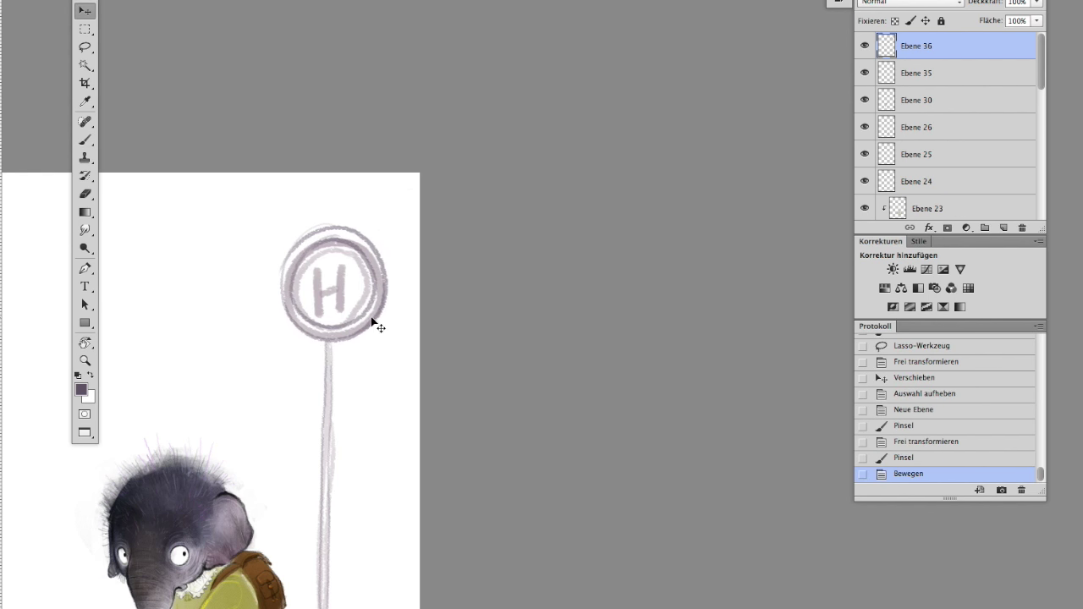
{"action": "key", "text": "ctrl+Right"}
{"action": "mouse_move", "coordinate": [325, 289]}
{"action": "left_mouse_down"}
{"action": "mouse_move", "coordinate": [339, 292]}
{"action": "mouse_move", "coordinate": [320, 312]}
{"action": "left_mouse_up"}
{"action": "key", "text": "x"}
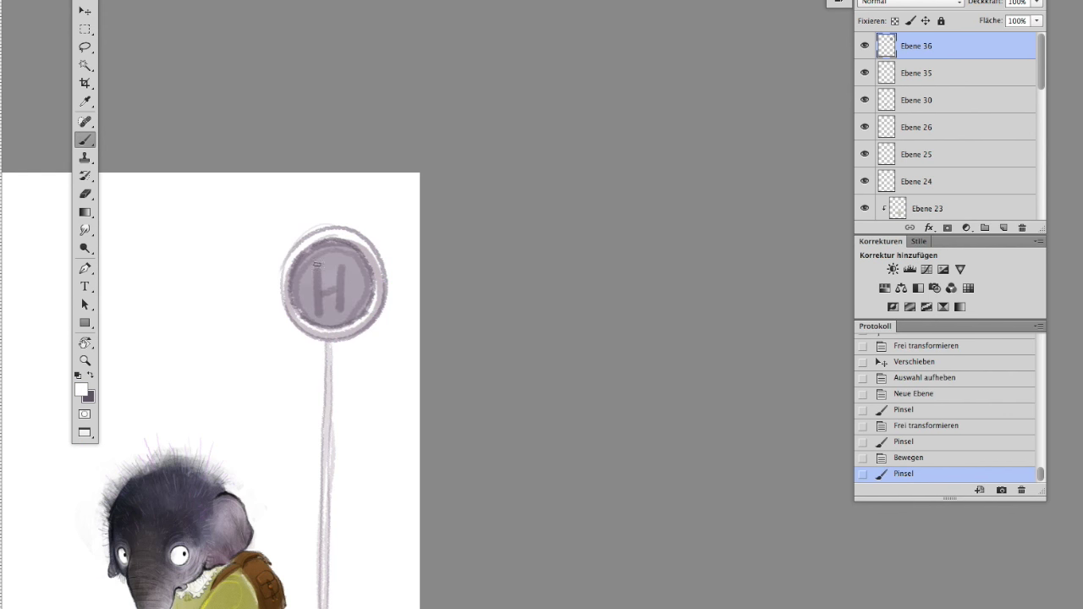
{"action": "left_click_drag", "start_coordinate": [315, 262], "coordinate": [343, 309]}
Step: Zoom out to view the whole painting and hide Ebene 19 to check the pole
{"action": "key", "text": "ctrl+minus"}
{"action": "key", "text": "ctrl+minus"}
{"action": "scroll", "coordinate": [1027, 227], "scroll_direction": "down", "scroll_amount": 5}
{"action": "scroll", "coordinate": [1027, 227], "scroll_direction": "down", "scroll_amount": 2}
{"action": "left_click", "coordinate": [864, 82]}
{"action": "left_click", "coordinate": [865, 82]}
{"action": "left_click", "coordinate": [865, 82]}
{"action": "left_click_drag", "start_coordinate": [1040, 175], "coordinate": [1037, 71]}
{"action": "key", "text": "ctrl+shift+alt+n"}
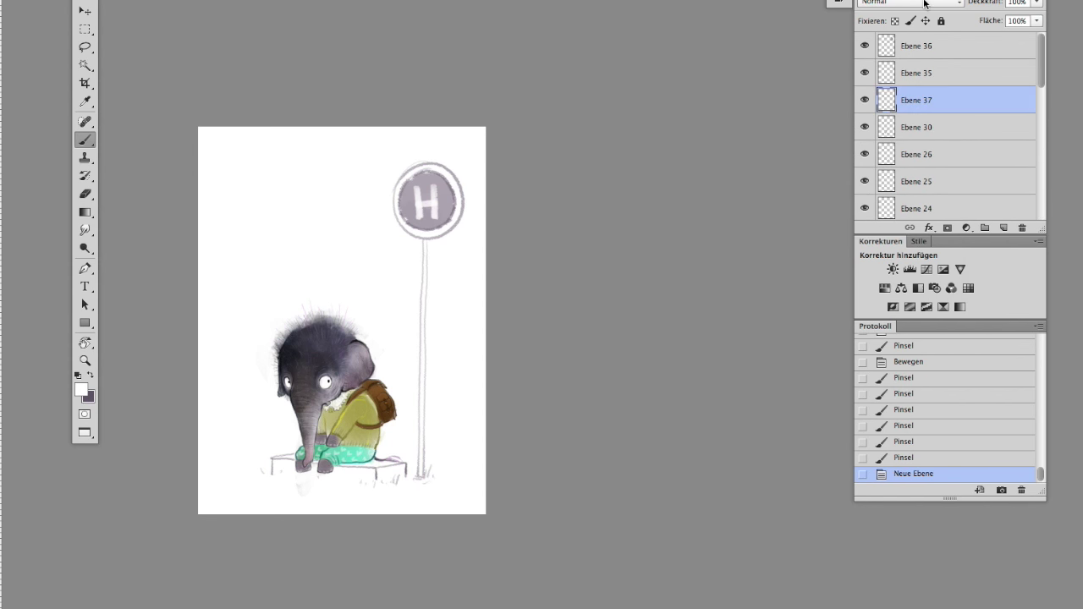
Step: Set the new layer to Multiply and paint grass strokes around the bench
{"action": "key", "text": "alt+shift+m"}
{"action": "right_click", "coordinate": [455, 320]}
{"action": "key", "text": "Escape"}
{"action": "mouse_move", "coordinate": [313, 440]}
{"action": "left_mouse_down"}
{"action": "mouse_move", "coordinate": [346, 464]}
{"action": "mouse_move", "coordinate": [292, 452]}
{"action": "mouse_move", "coordinate": [341, 456]}
{"action": "left_mouse_up"}
{"action": "key", "text": "e"}
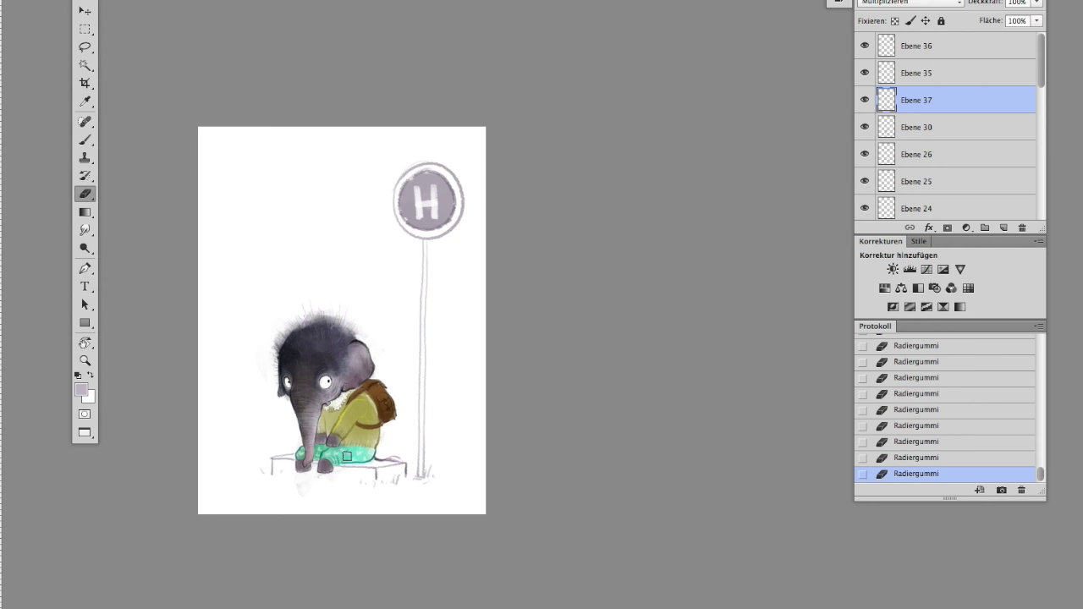
Step: Paint olive green touches on the sweater chest, then switch to a teal colour
{"action": "left_click", "coordinate": [81, 389]}
{"action": "left_click", "coordinate": [679, 365]}
{"action": "left_click", "coordinate": [909, 307]}
{"action": "key", "text": "b"}
{"action": "mouse_move", "coordinate": [308, 398]}
{"action": "left_mouse_down"}
{"action": "mouse_move", "coordinate": [347, 427]}
{"action": "mouse_move", "coordinate": [335, 423]}
{"action": "mouse_move", "coordinate": [347, 418]}
{"action": "mouse_move", "coordinate": [339, 461]}
{"action": "left_mouse_up"}
{"action": "left_click", "coordinate": [81, 390]}
{"action": "left_click", "coordinate": [909, 307]}
{"action": "key", "text": "b"}
{"action": "key", "text": "e"}
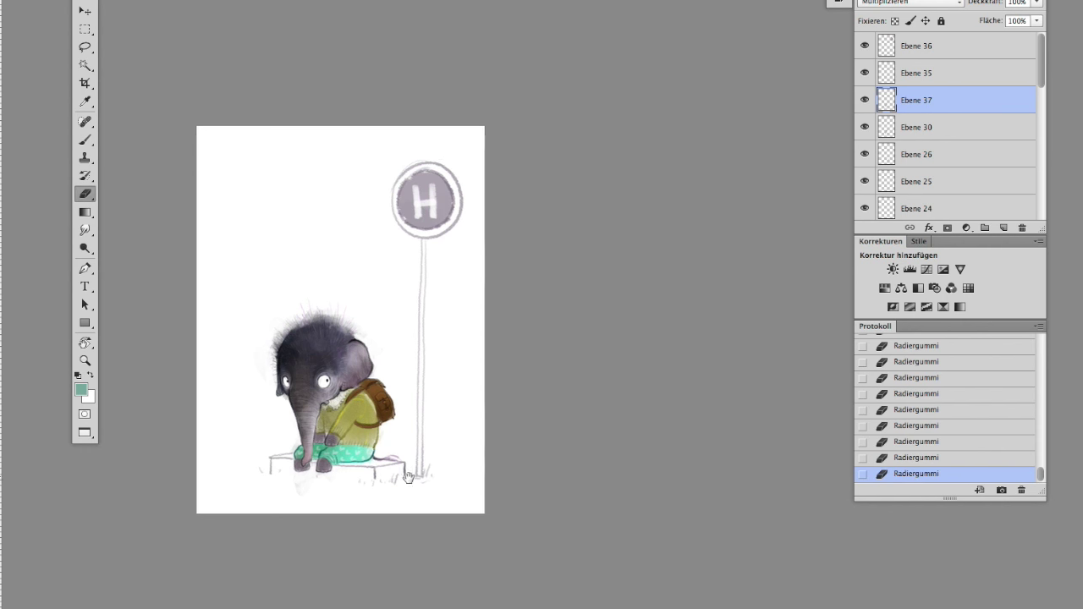
Step: Add a new Weiches Licht (Soft Light) layer above Ebene 35
{"action": "key", "text": "ctrl+plus"}
{"action": "left_click", "coordinate": [965, 74]}
{"action": "left_click", "coordinate": [1003, 228]}
{"action": "left_click", "coordinate": [910, 3]}
{"action": "left_click", "coordinate": [905, 157]}
Step: Paint soft light pink glow on the elephant's head and erase some of it
{"action": "left_click", "coordinate": [81, 390]}
{"action": "left_click", "coordinate": [889, 309]}
{"action": "key", "text": "b"}
{"action": "mouse_move", "coordinate": [290, 373]}
{"action": "left_mouse_down"}
{"action": "mouse_move", "coordinate": [271, 407]}
{"action": "mouse_move", "coordinate": [248, 411]}
{"action": "left_mouse_up"}
{"action": "key", "text": "e"}
{"action": "left_click_drag", "start_coordinate": [417, 452], "coordinate": [412, 407]}
Step: Move Ebene 39 to the top, fill it with cream and set it to Multiplizieren
{"action": "left_click_drag", "start_coordinate": [1036, 82], "coordinate": [1016, 35]}
{"action": "left_click", "coordinate": [81, 389]}
{"action": "key", "text": "Return"}
{"action": "key", "text": "alt+BackSpace"}
{"action": "left_click", "coordinate": [910, 2]}
{"action": "left_click", "coordinate": [887, 39]}
Step: Delete flat cream areas with Magic Wand and erase cream from the bench, pole and sign
{"action": "key", "text": "w"}
{"action": "left_click", "coordinate": [469, 416]}
{"action": "key", "text": "Delete"}
{"action": "key", "text": "ctrl+d"}
{"action": "left_click_drag", "start_coordinate": [245, 508], "coordinate": [274, 545]}
{"action": "left_click_drag", "start_coordinate": [330, 524], "coordinate": [404, 521]}
{"action": "left_click_drag", "start_coordinate": [437, 537], "coordinate": [438, 338]}
{"action": "left_click_drag", "start_coordinate": [440, 262], "coordinate": [397, 119]}
{"action": "left_click_drag", "start_coordinate": [469, 95], "coordinate": [495, 165]}
{"action": "left_click_drag", "start_coordinate": [272, 433], "coordinate": [272, 468]}
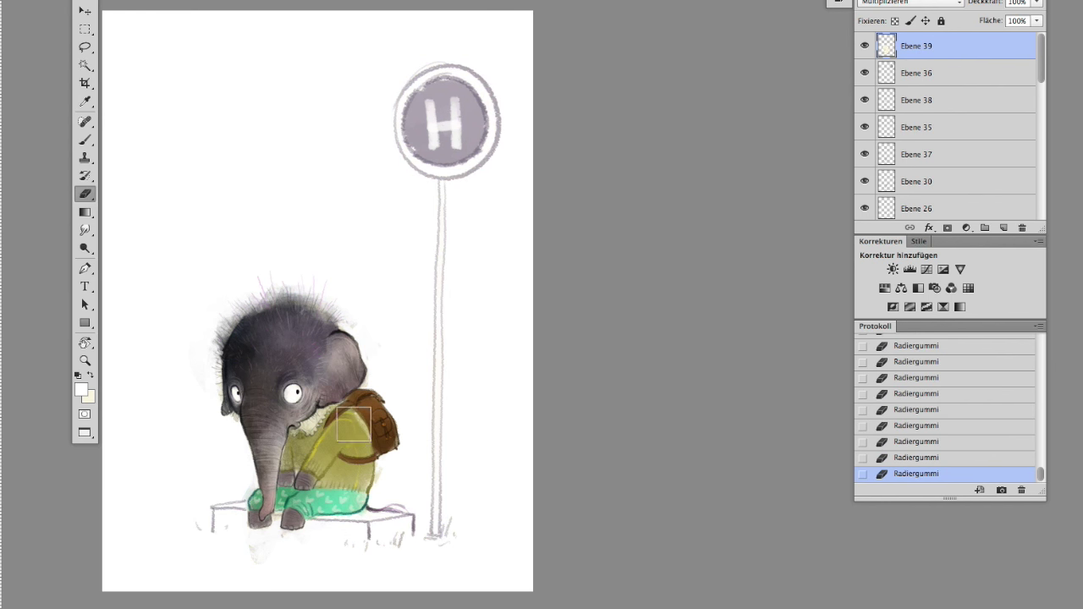
{"action": "left_click", "coordinate": [966, 228]}
Step: Shift the hue to -10, then add a colourised Hue/Saturation at hue 132, saturation 25
{"action": "left_click", "coordinate": [931, 336]}
{"action": "left_click_drag", "start_coordinate": [671, 441], "coordinate": [664, 441]}
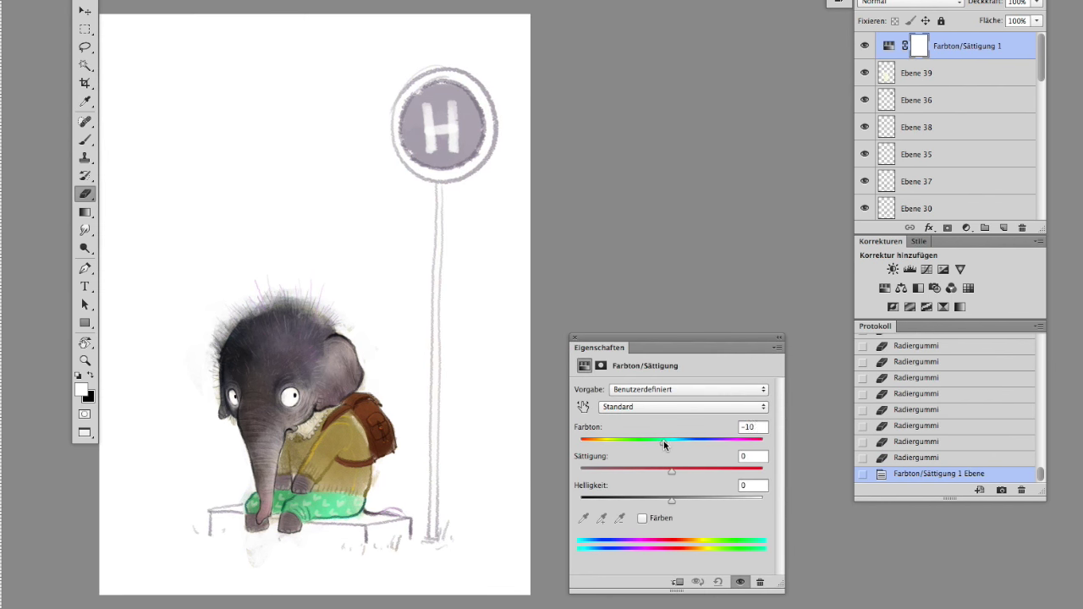
{"action": "left_click", "coordinate": [966, 228]}
{"action": "left_click", "coordinate": [982, 332]}
{"action": "left_click", "coordinate": [642, 518]}
{"action": "left_click_drag", "start_coordinate": [583, 443], "coordinate": [647, 443]}
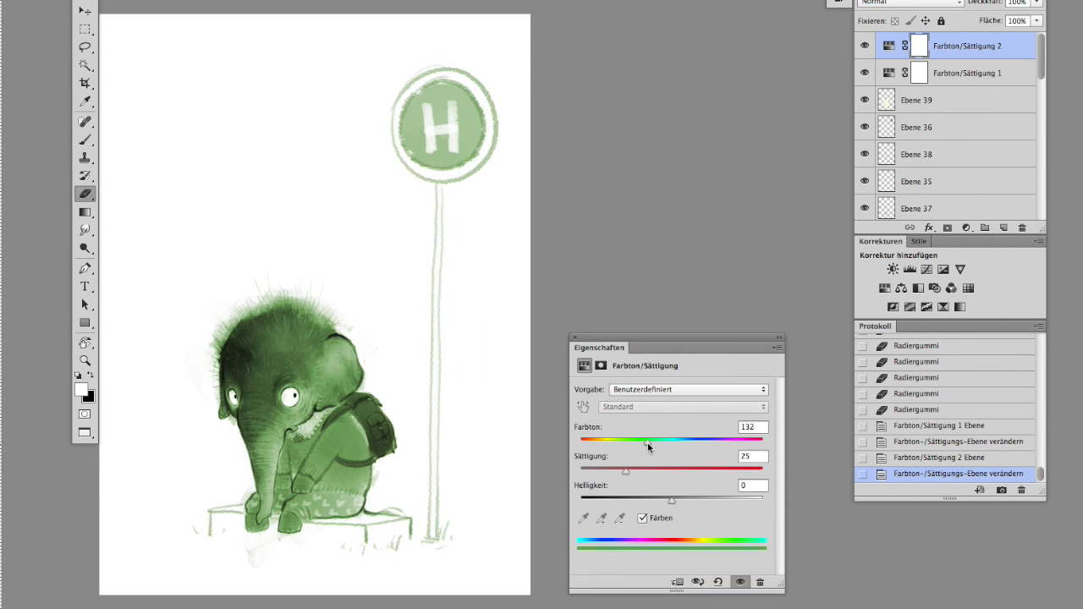
Step: Invert the green tint's mask and paint white to reveal it on the sign and pole
{"action": "key", "text": "ctrl+i"}
{"action": "key", "text": "x"}
{"action": "mouse_move", "coordinate": [419, 93]}
{"action": "left_mouse_down"}
{"action": "mouse_move", "coordinate": [474, 157]}
{"action": "mouse_move", "coordinate": [438, 533]}
{"action": "left_mouse_up"}
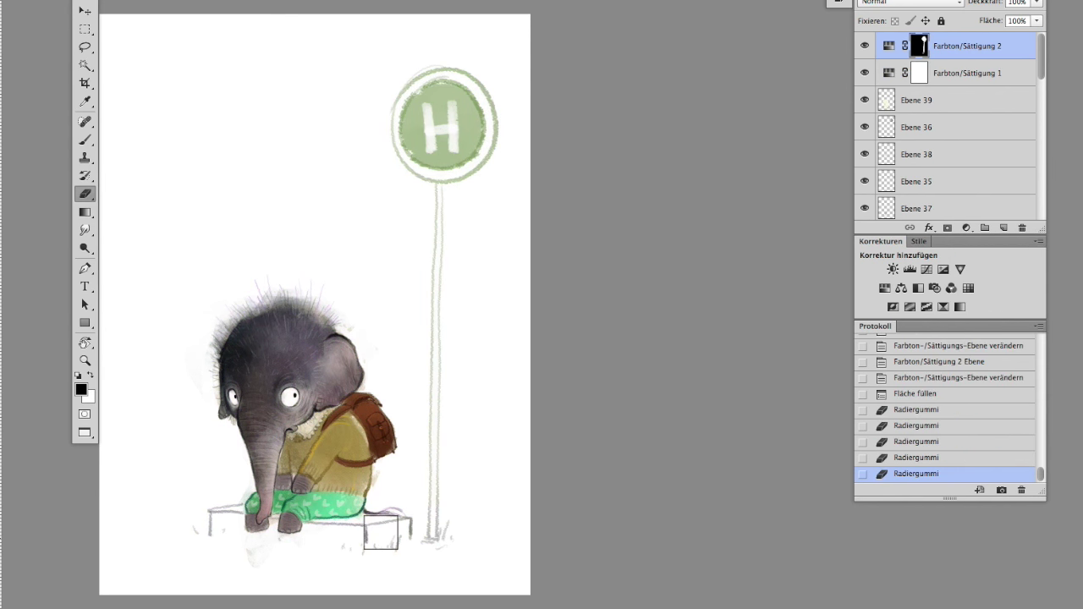
{"action": "left_click_drag", "start_coordinate": [478, 450], "coordinate": [493, 453]}
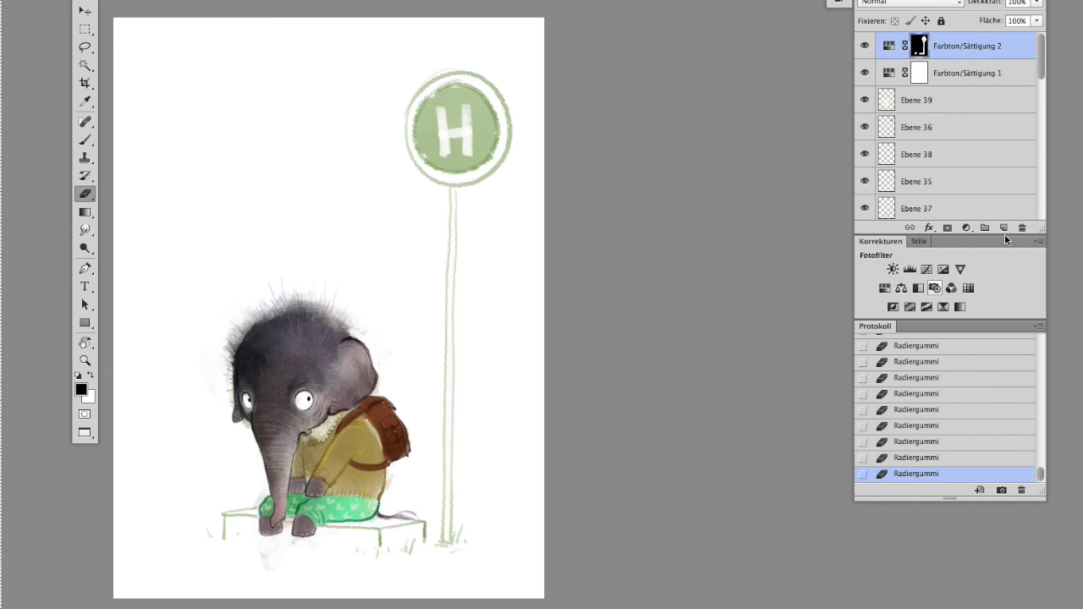
Step: Pick a green and brush grass strokes at the pole's base on a new layer
{"action": "left_click", "coordinate": [491, 171]}
{"action": "left_click", "coordinate": [941, 327]}
{"action": "key", "text": "ctrl+shift+n"}
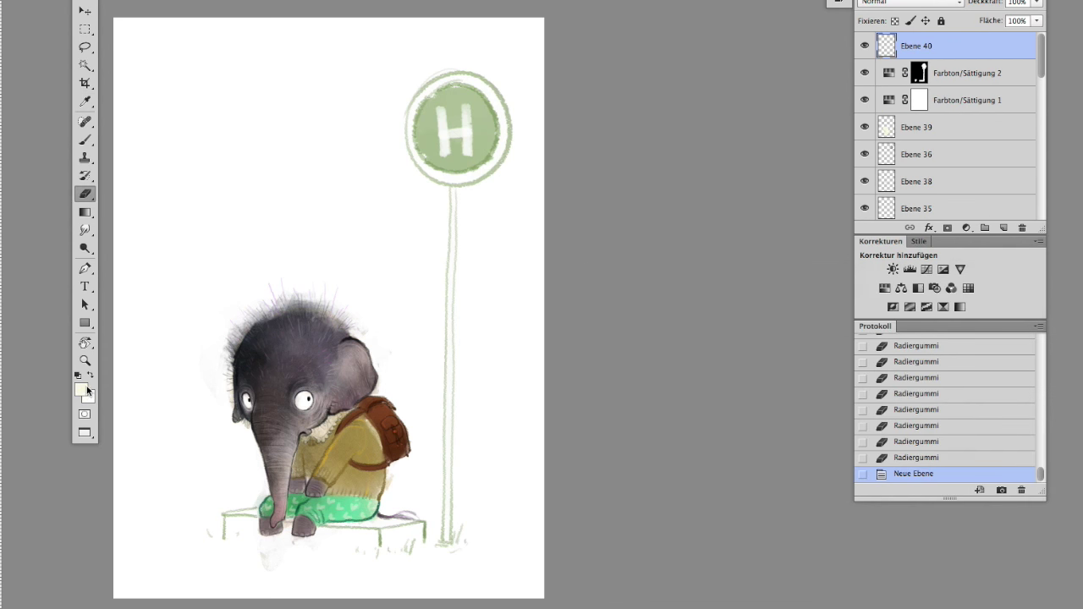
{"action": "key", "text": "b"}
{"action": "mouse_move", "coordinate": [406, 436]}
{"action": "left_mouse_down"}
{"action": "mouse_move", "coordinate": [412, 477]}
{"action": "mouse_move", "coordinate": [445, 479]}
{"action": "left_mouse_up"}
{"action": "left_click_drag", "start_coordinate": [447, 493], "coordinate": [457, 481]}
{"action": "key", "text": "ctrl+minus"}
{"action": "key", "text": "ctrl+minus"}
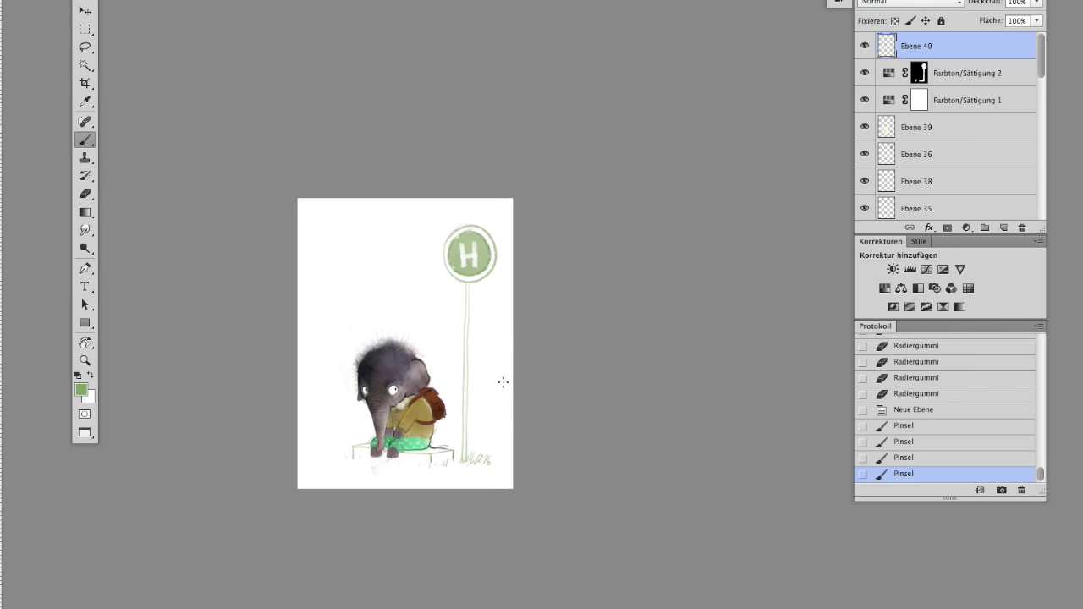